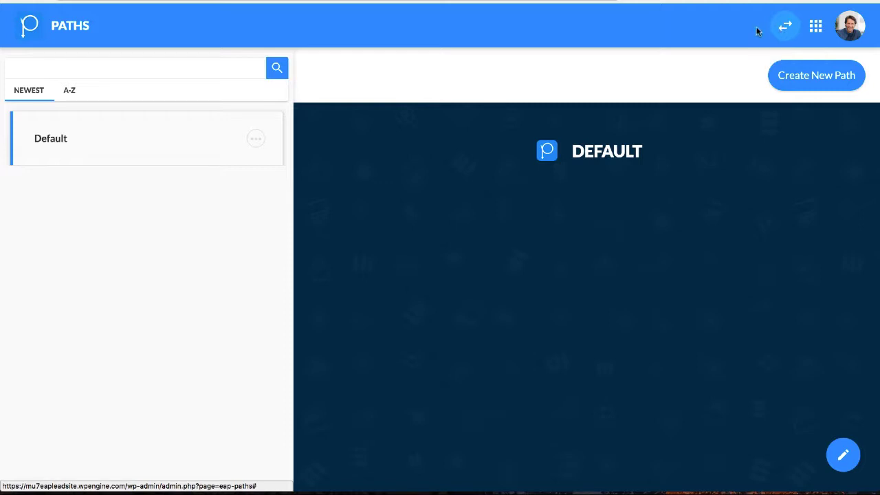
Step: Add Webhook as an active integration for Paths and save the integrations
left_click(783, 26)
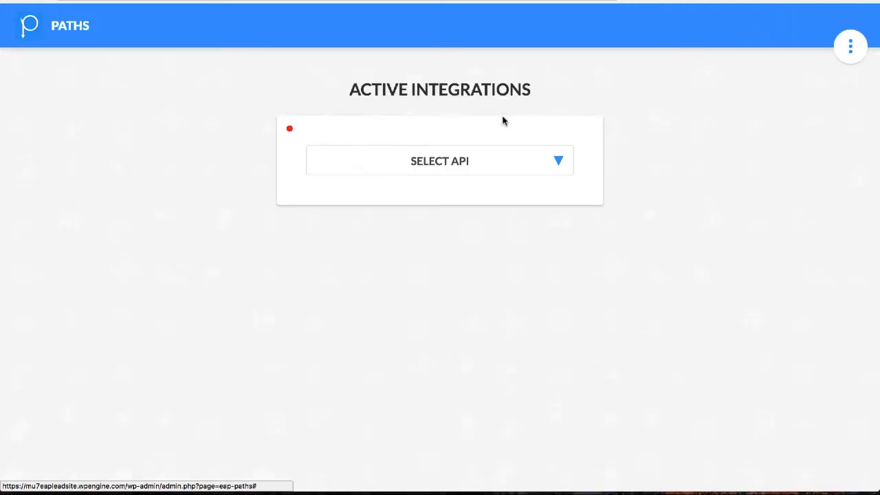
left_click(482, 163)
scroll(460, 279, "down", 2)
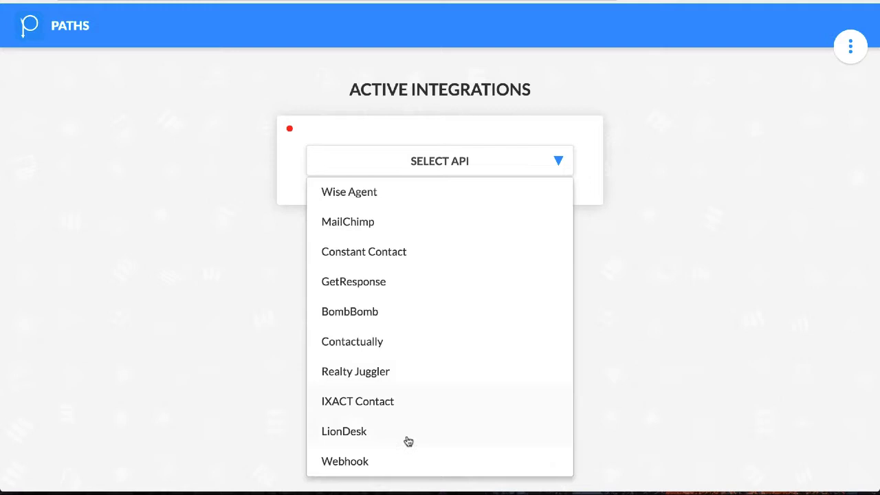
left_click(404, 461)
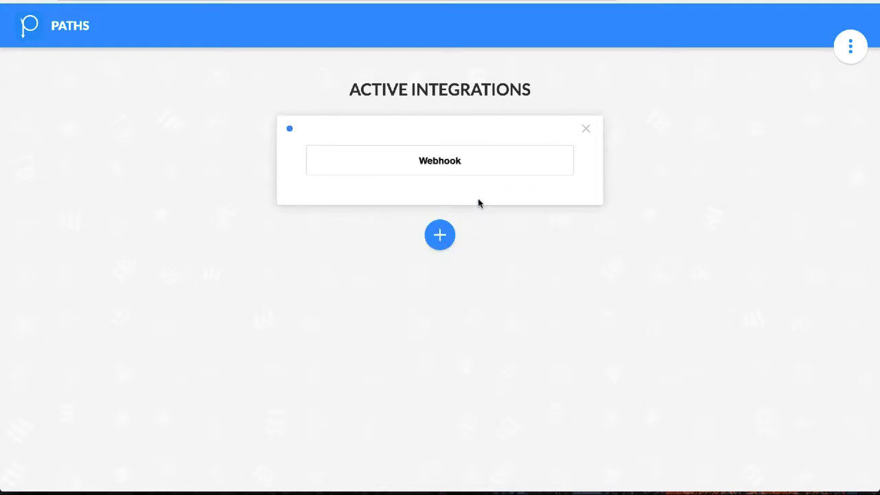
left_click(848, 59)
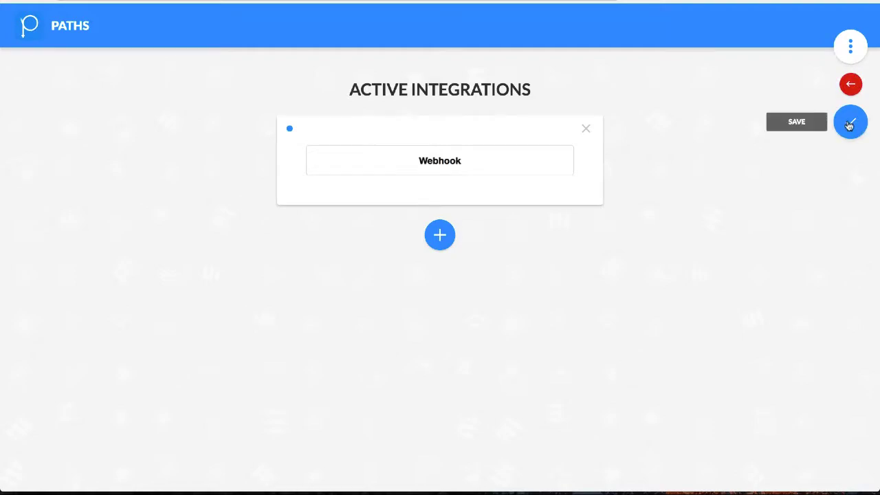
left_click(850, 122)
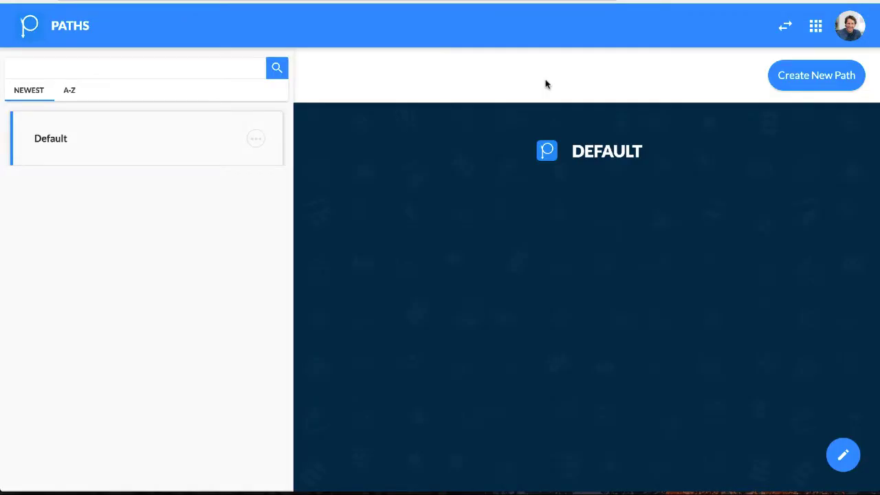
Step: Edit the Default path and add a lead destination that uses the Webhook API
left_click(846, 464)
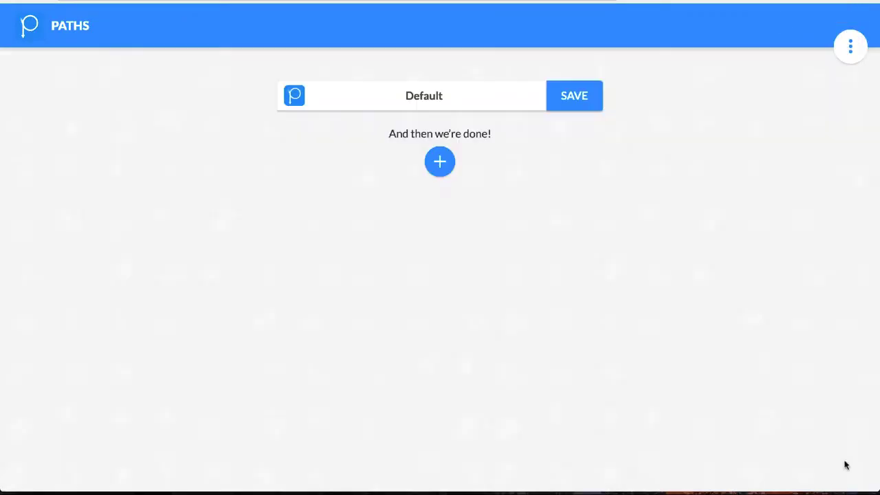
left_click(440, 164)
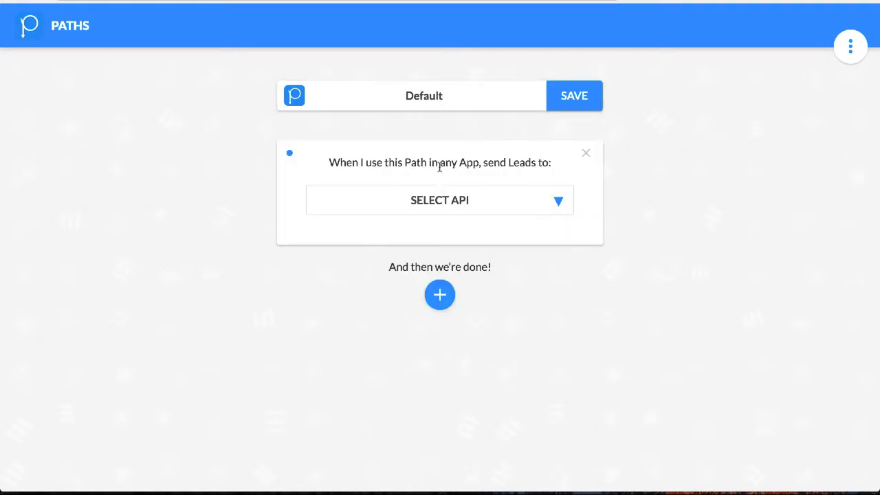
left_click(440, 200)
left_click(444, 261)
left_click(466, 273)
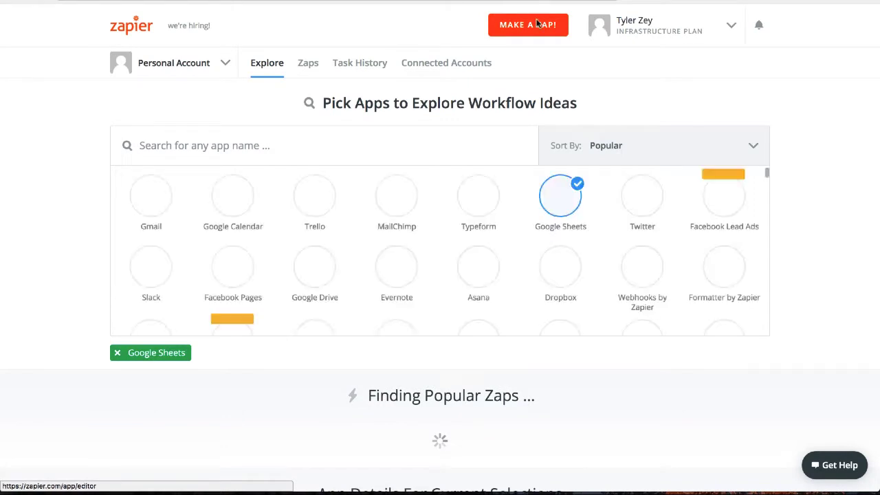
Step: Switch to Zapier in a new browser tab and start making a new Zap
left_click(537, 24)
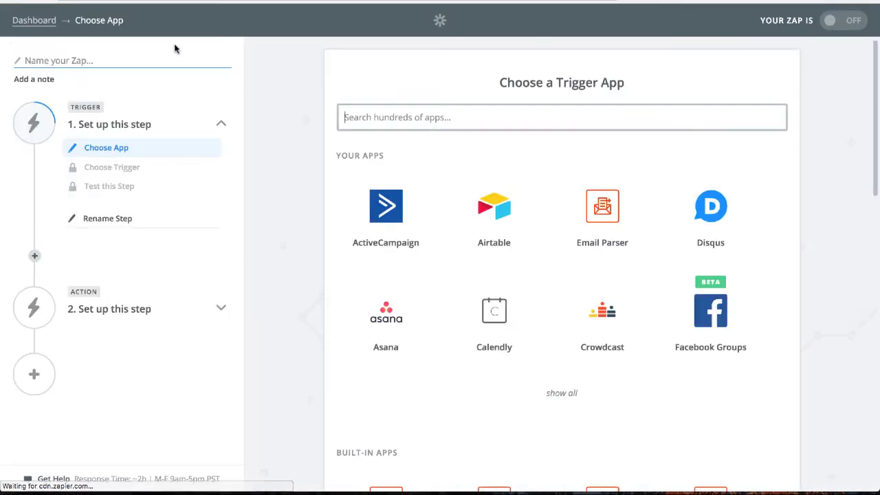
key("ctrl+t")
type("zapie")
key("Return")
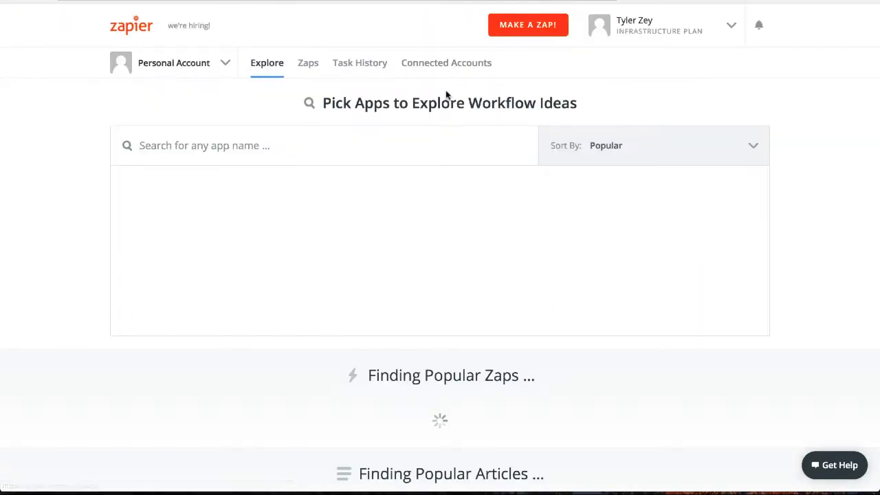
left_click(541, 28)
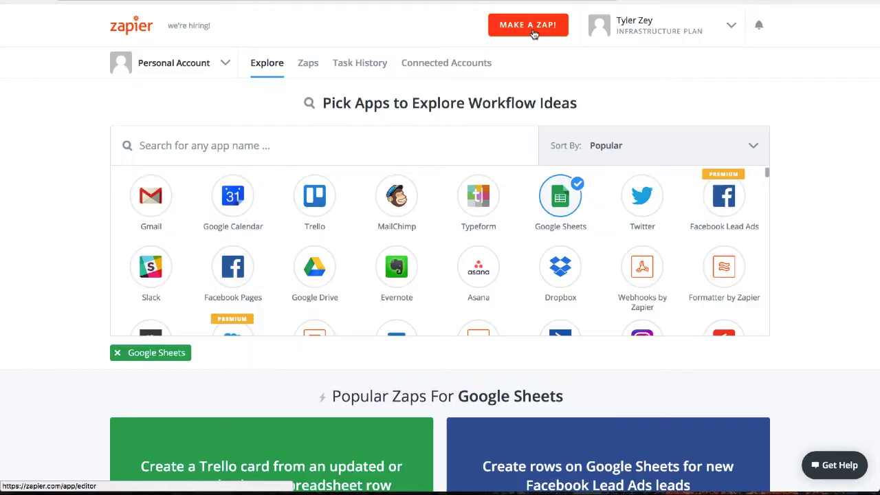
Step: Set the Zap's trigger to Catch Hook from Webhooks by Zapier and continue past the trigger options
type("web")
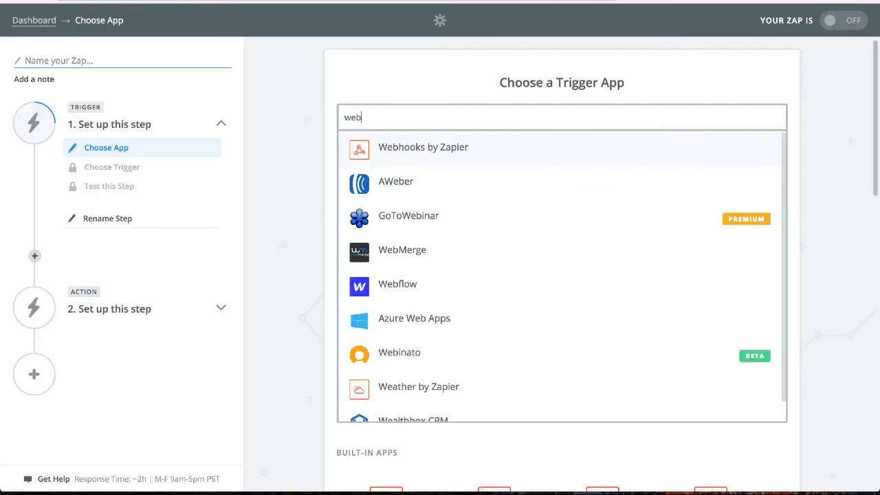
left_click(440, 147)
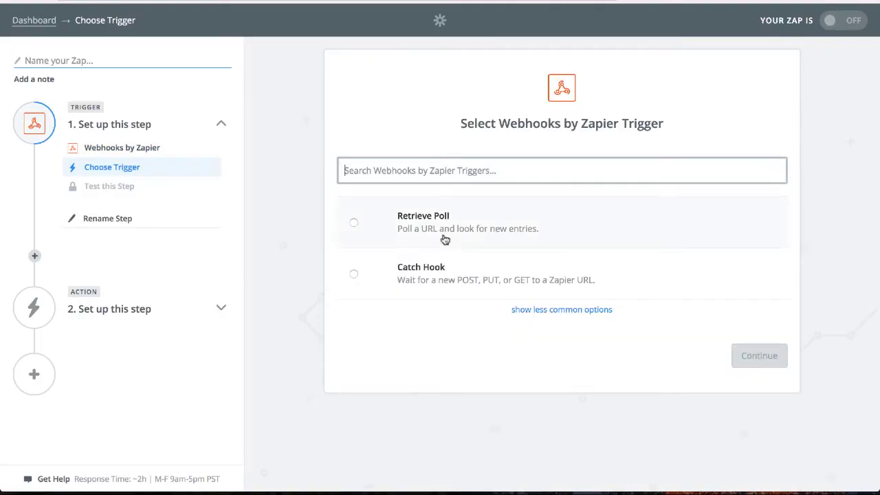
left_click(437, 273)
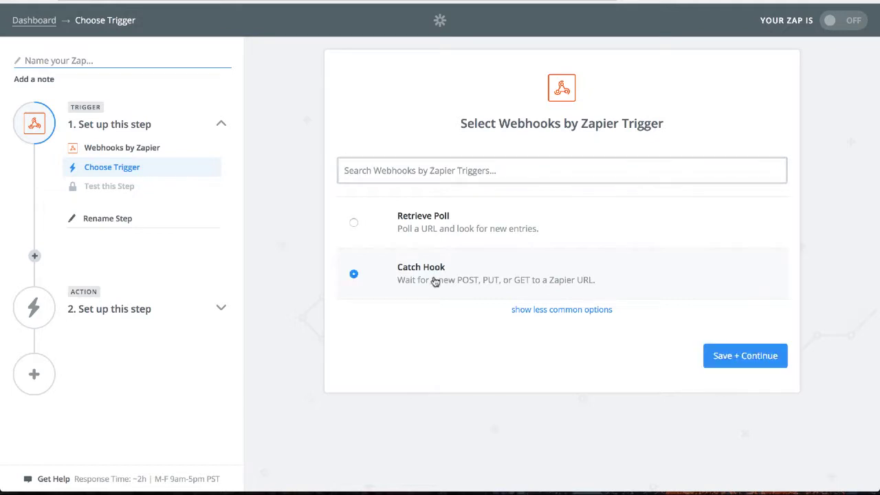
left_click(736, 356)
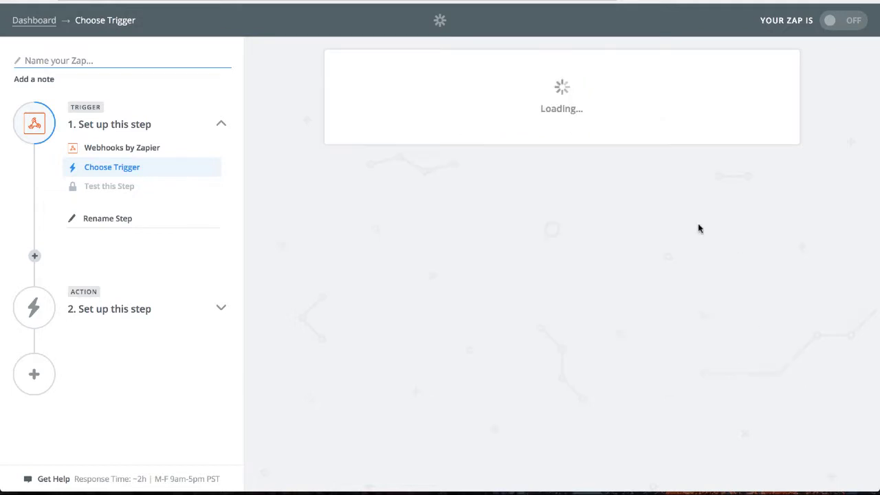
left_click(740, 278)
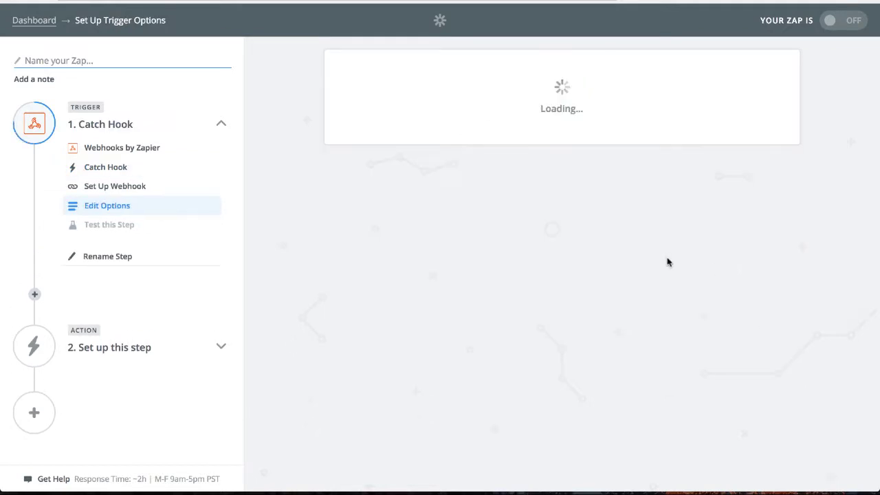
Step: Copy the Zapier hook URL into the Default path's webhook URL and save the path in Paths
left_click(615, 349)
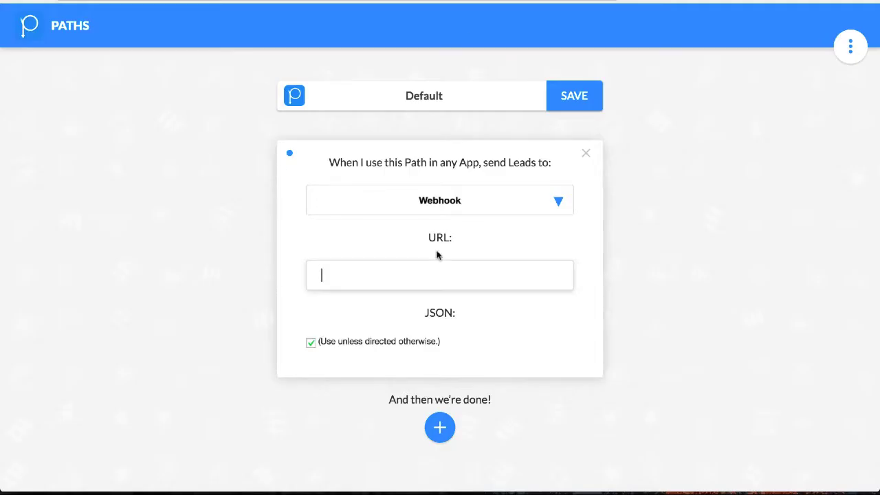
key("ctrl+v")
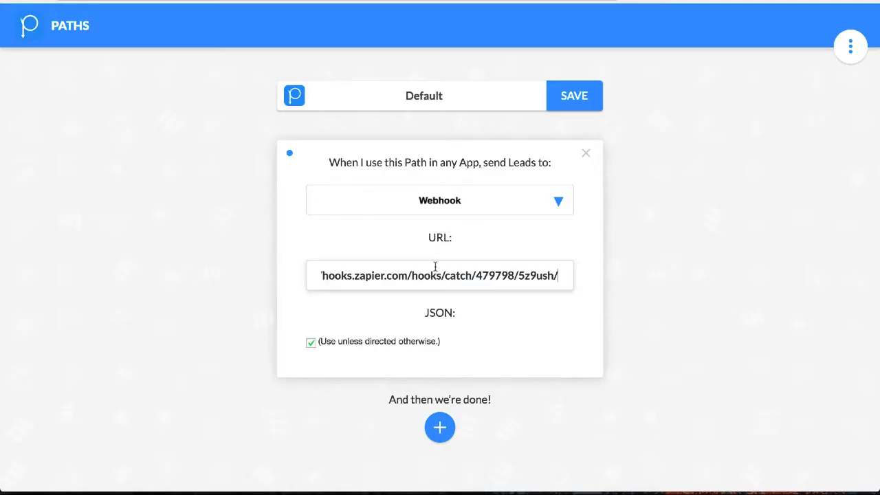
left_click(585, 99)
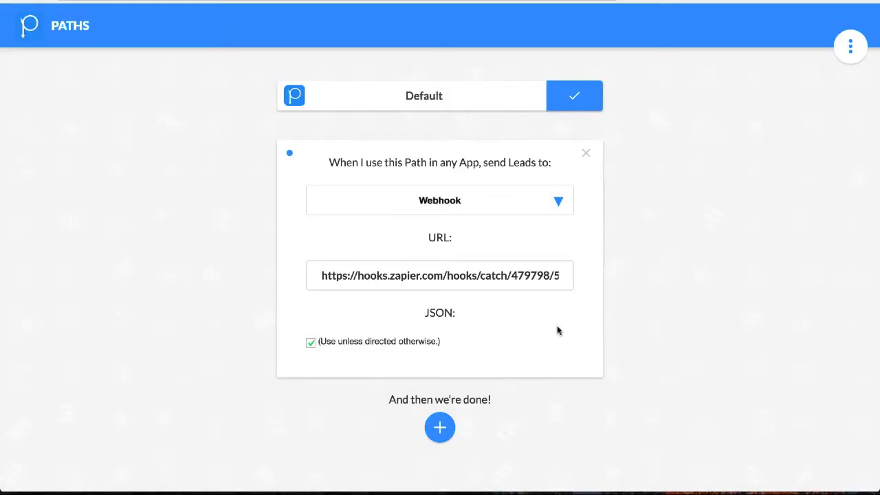
left_click(445, 433)
scroll(481, 378, "down", 3)
left_click(468, 363)
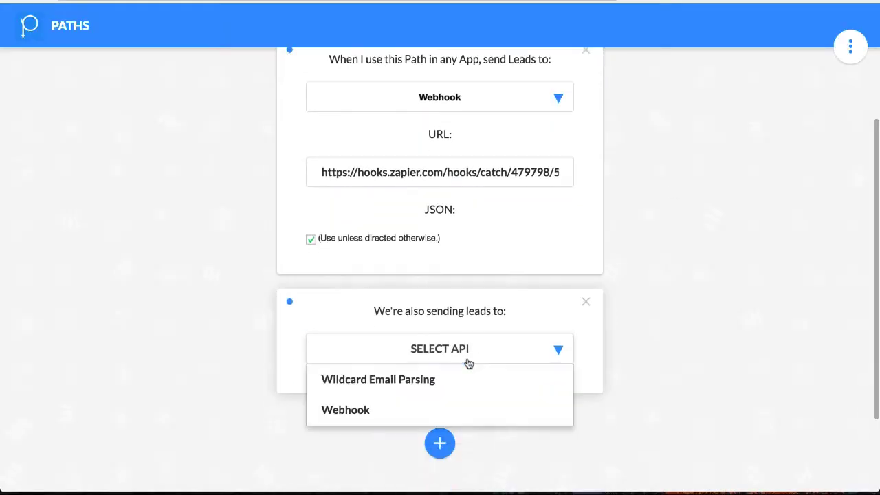
left_click(688, 322)
left_click(474, 357)
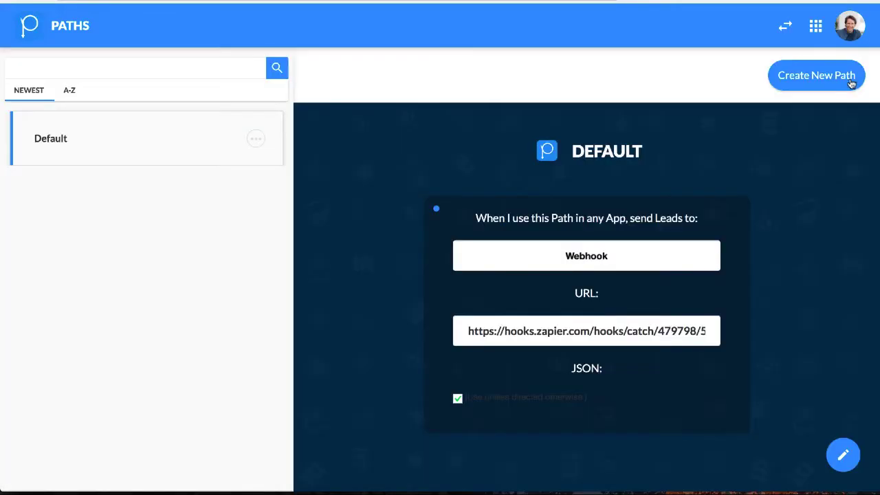
Step: Examine which APIs are offered under Active Integrations, and return to the paths overview
left_click(785, 26)
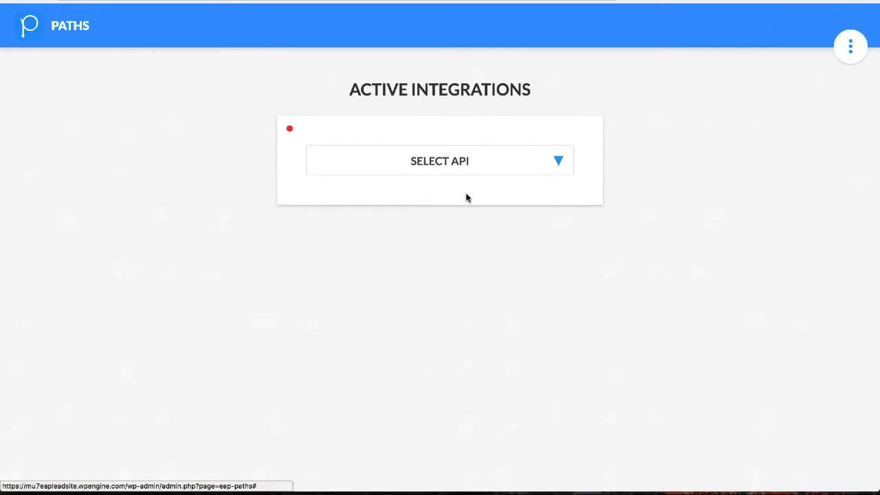
left_click(500, 168)
scroll(498, 273, "down", 3)
scroll(497, 273, "up", 2)
scroll(498, 273, "up", 1)
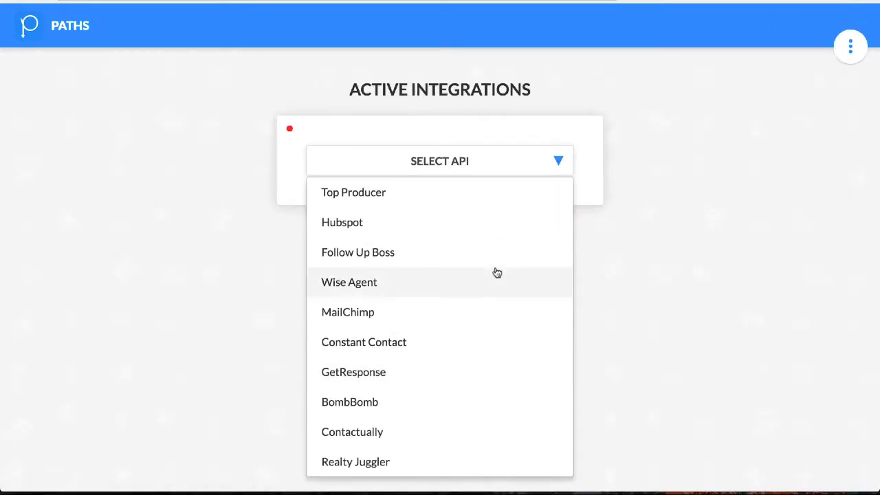
scroll(497, 273, "down", 1)
scroll(505, 258, "up", 1)
left_click(548, 151)
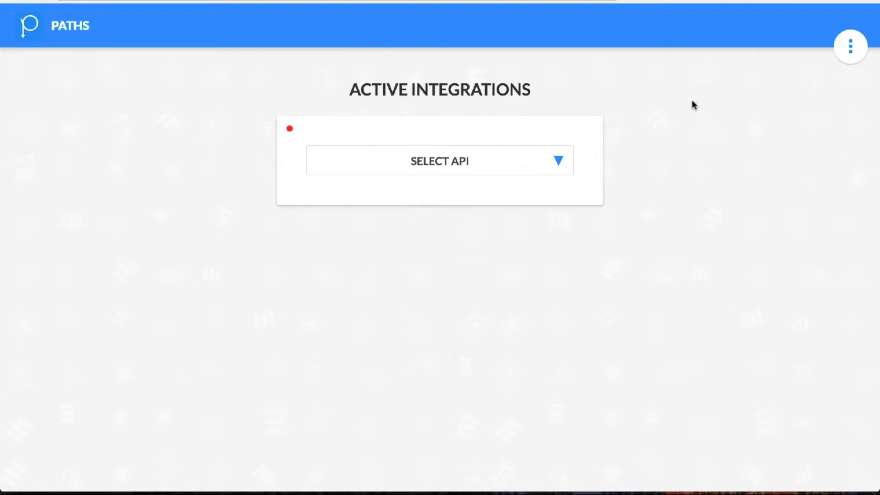
left_click(54, 31)
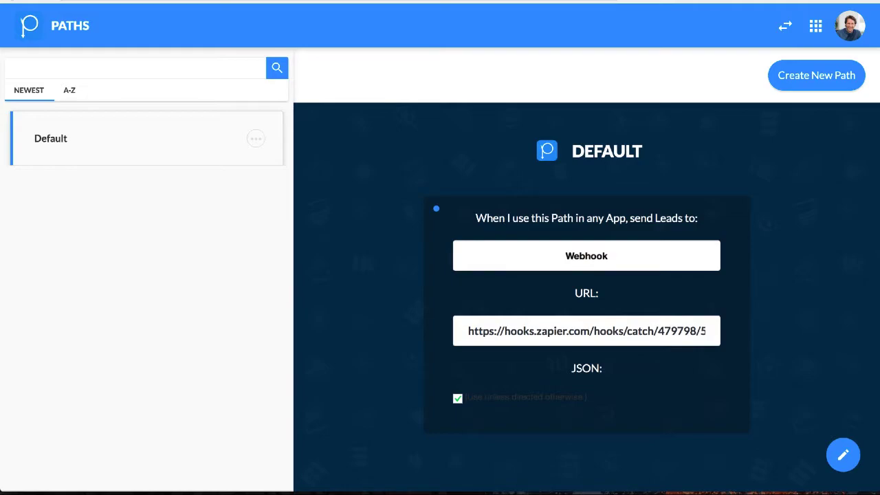
Step: Open the live EAP homes site in a new browser tab and view its Schedule a Call contact form
key("ctrl+t")
key("Return")
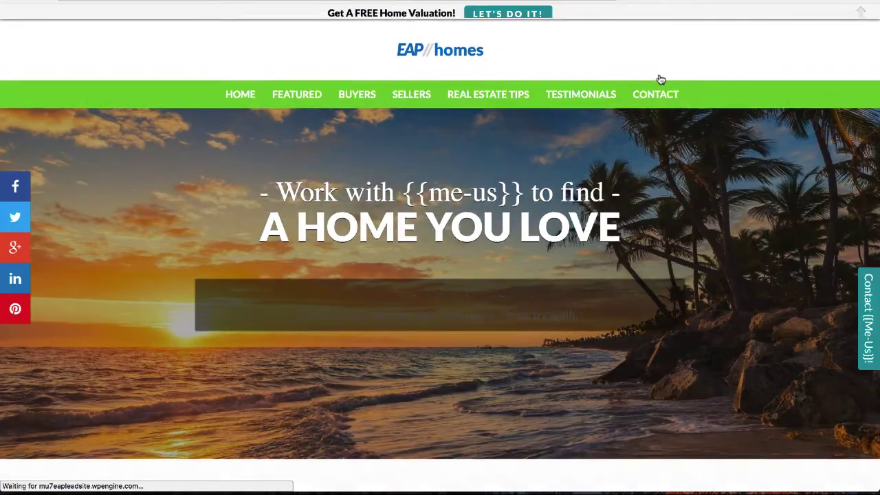
mouse_move(656, 108)
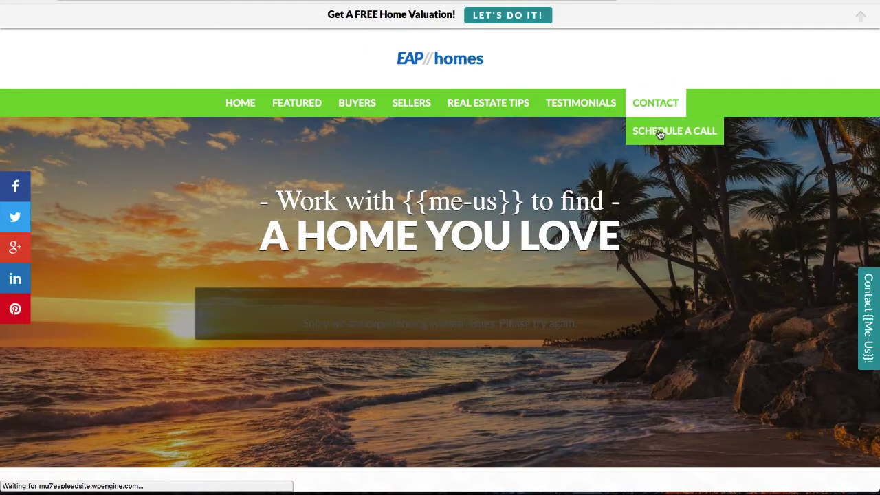
left_click(659, 133)
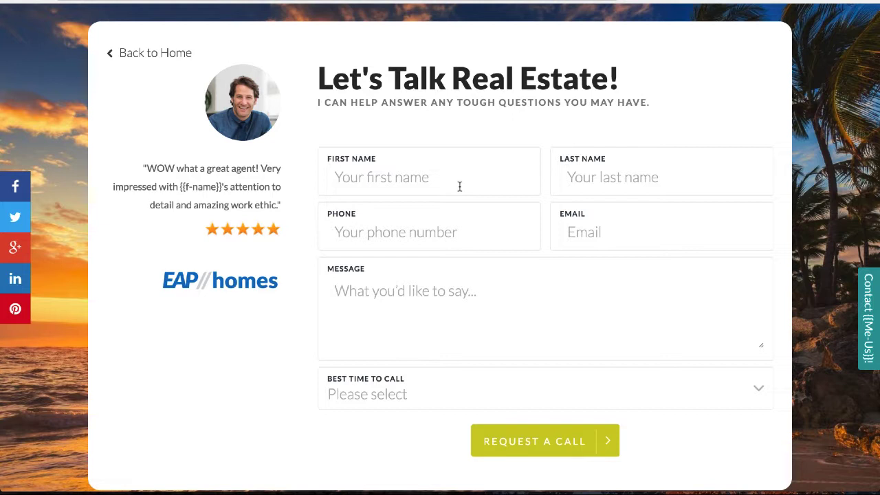
left_click(172, 62)
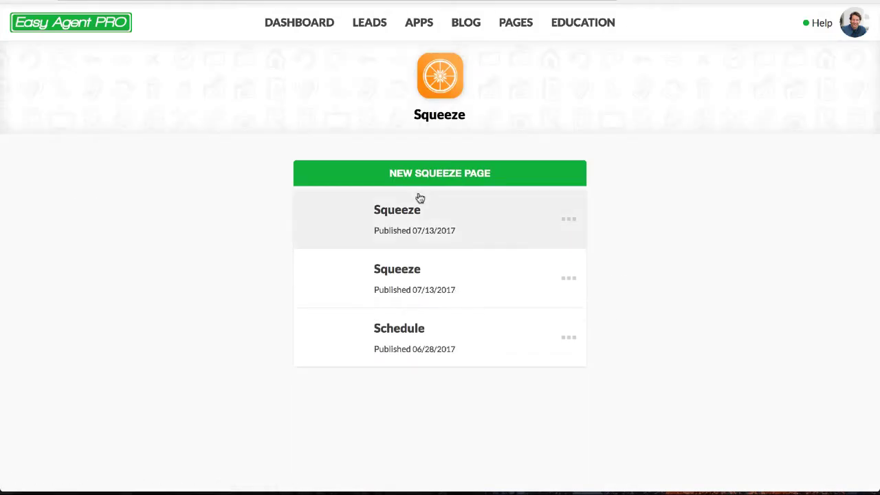
Step: View the published Schedule squeeze page and choose the morning of Tuesday, July 25 for the call
left_click(568, 337)
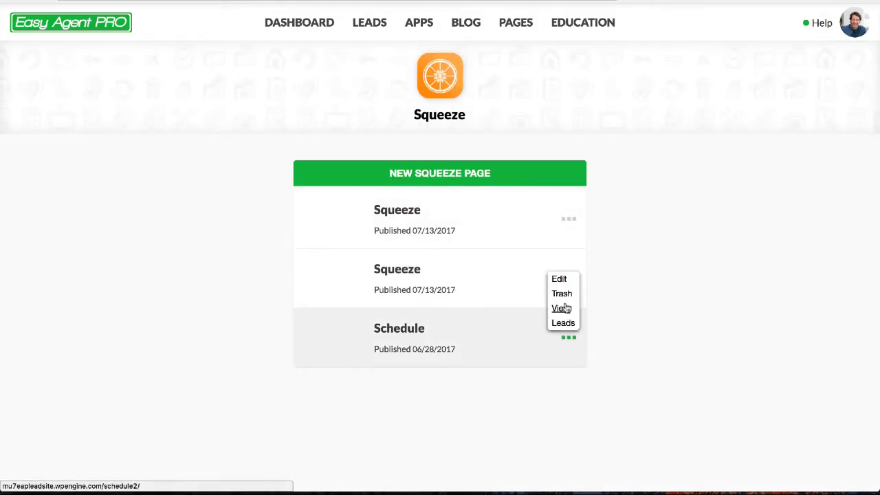
left_click(561, 309)
left_click(419, 267)
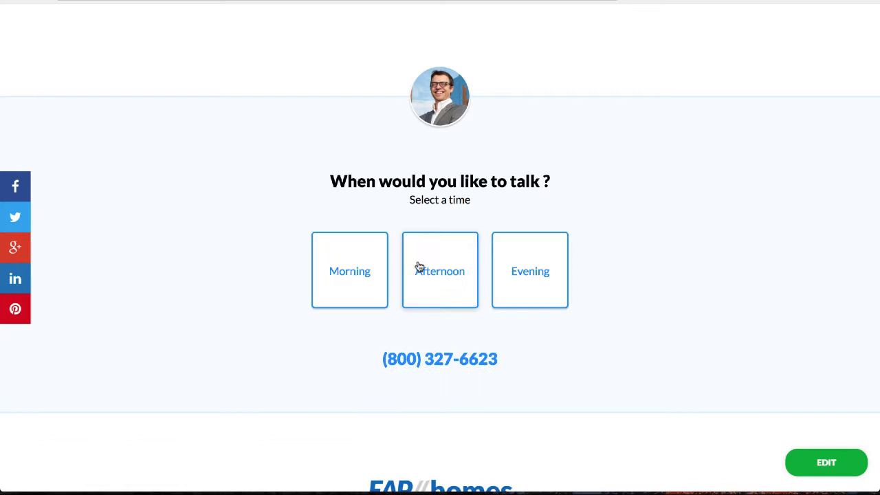
left_click(358, 273)
Step: Fill in the scheduling form with the test lead's first name, last name, phone number and e-mail, and submit it
left_click(397, 158)
type("dummy")
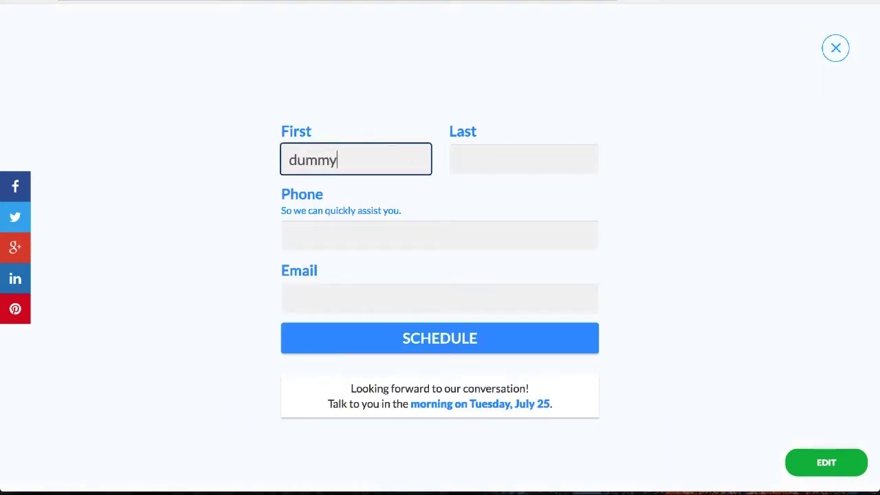
key("Tab")
type("last")
key("Tab")
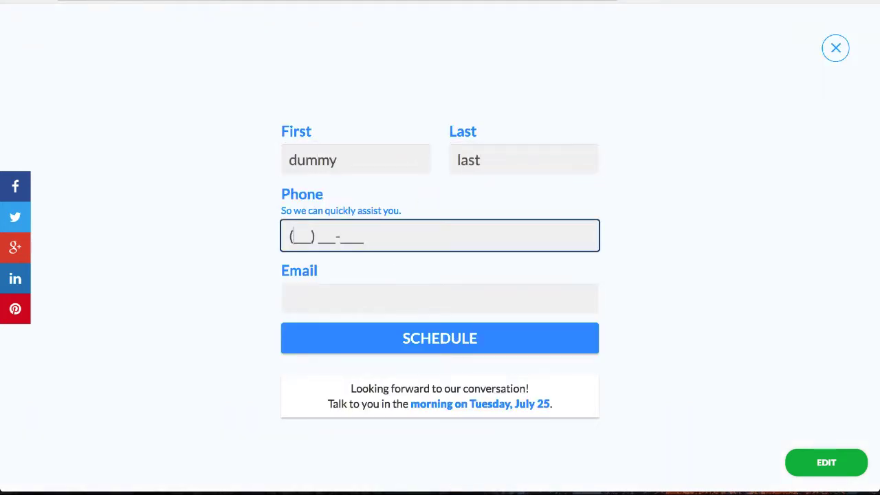
type("1231231234")
key("Tab")
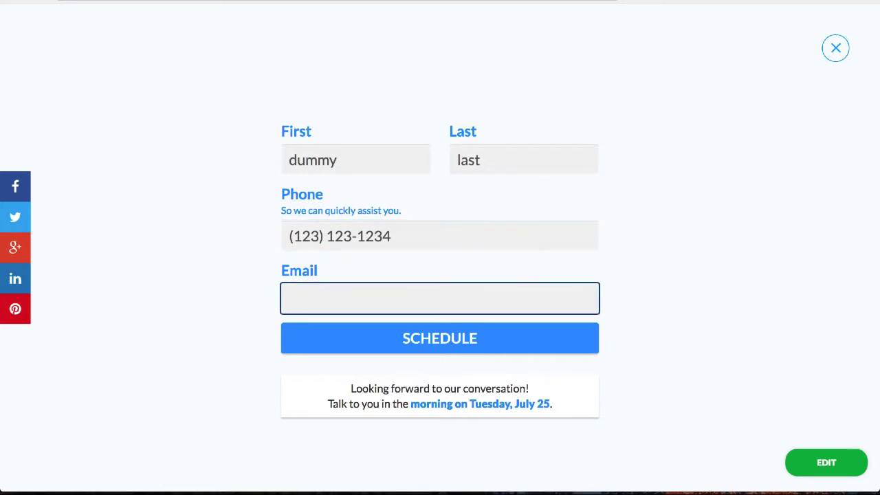
type("testing@gmail.com")
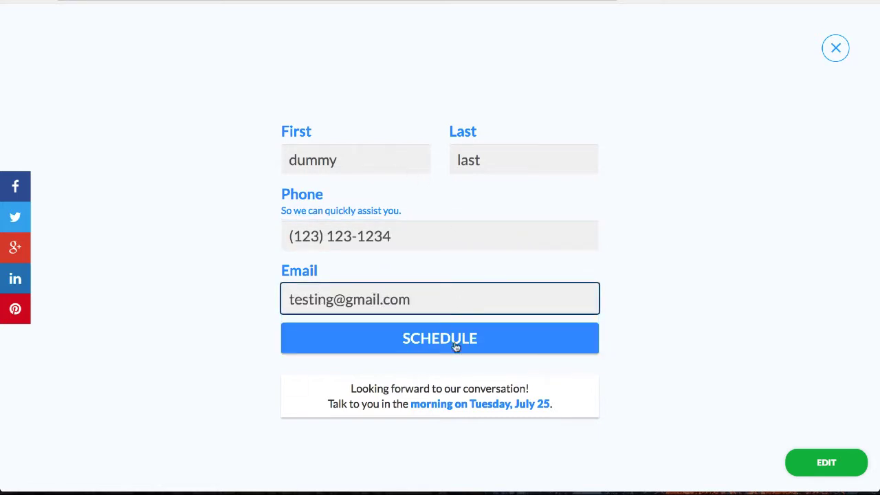
left_click(455, 346)
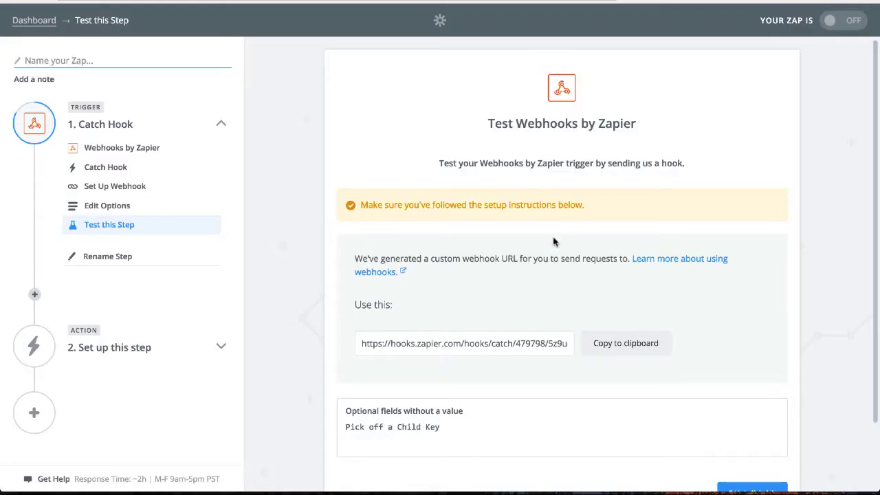
Step: In Zapier, run the Catch Hook trigger test by confirming that the hook was sent, and open the received hook
scroll(555, 242, "down", 2)
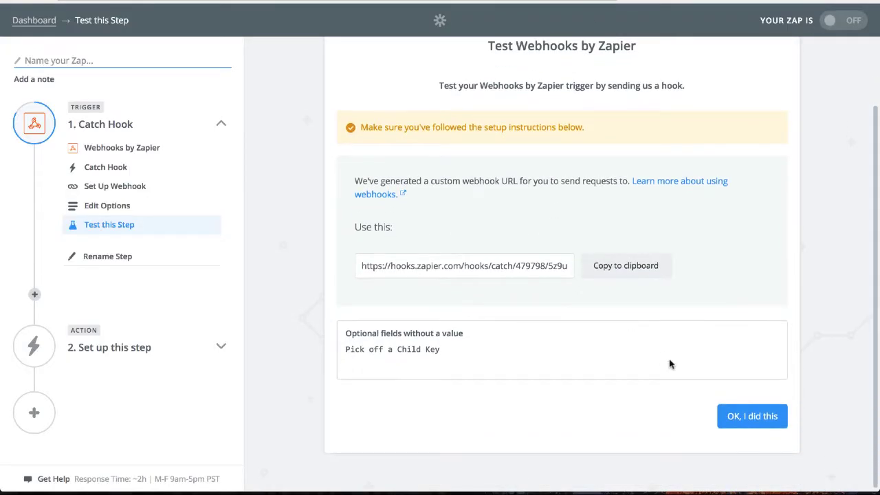
left_click(741, 419)
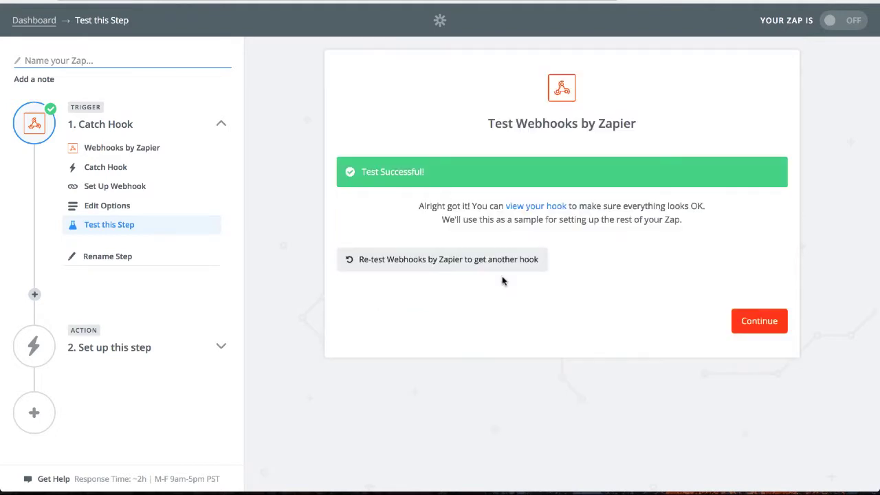
left_click(546, 205)
Step: Examine the full name, first name, last name, phone and phone format fields in the received hook
scroll(502, 306, "down", 10)
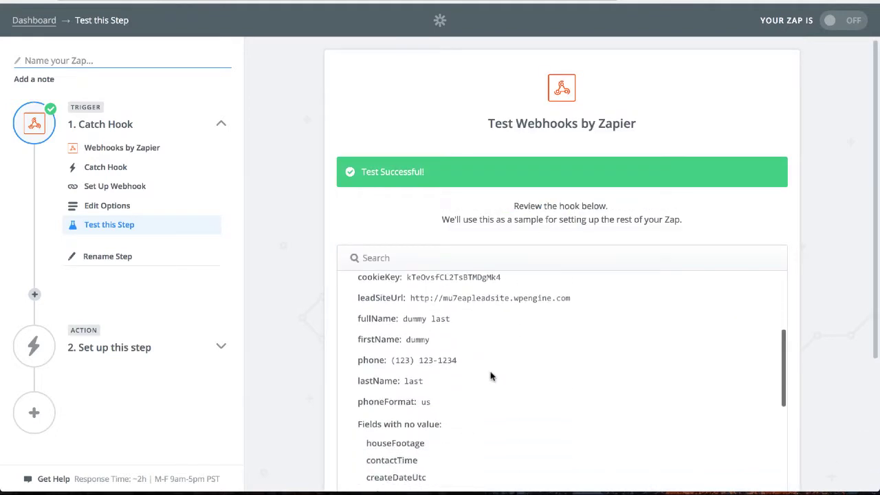
scroll(491, 375, "down", 3)
scroll(481, 372, "up", 5)
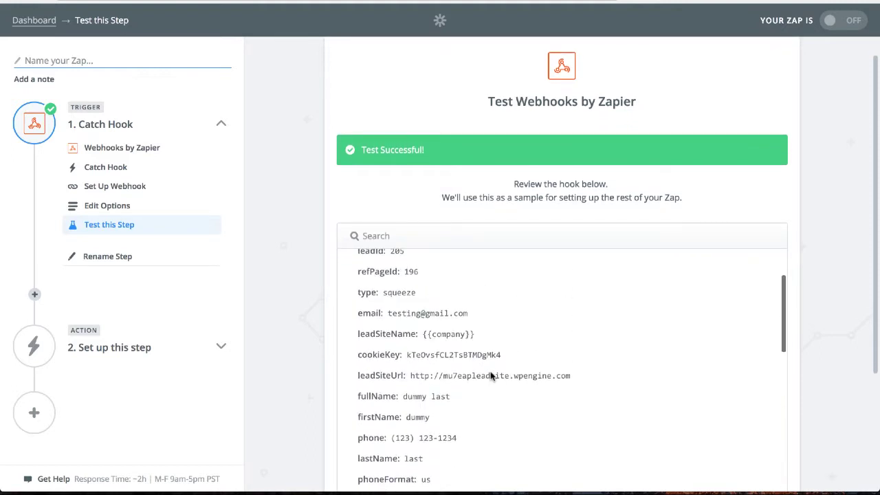
double_click(412, 346)
triple_click(413, 346)
double_click(417, 367)
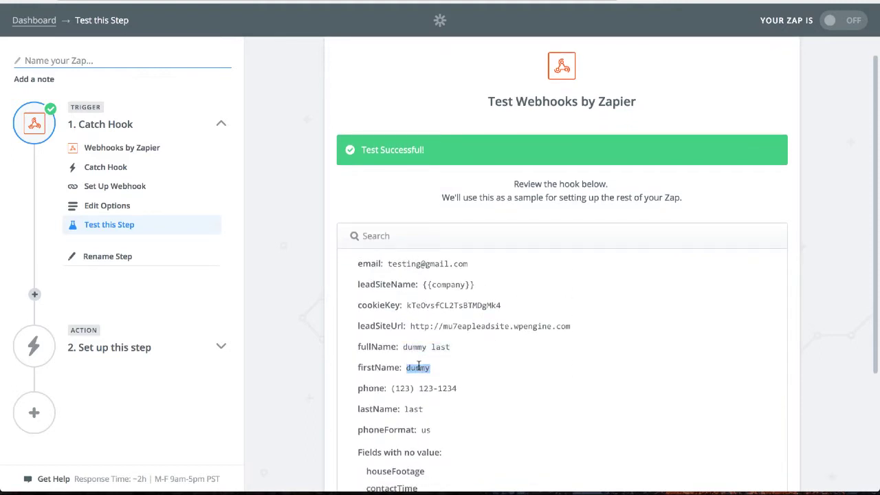
left_click(415, 409)
double_click(415, 409)
triple_click(413, 389)
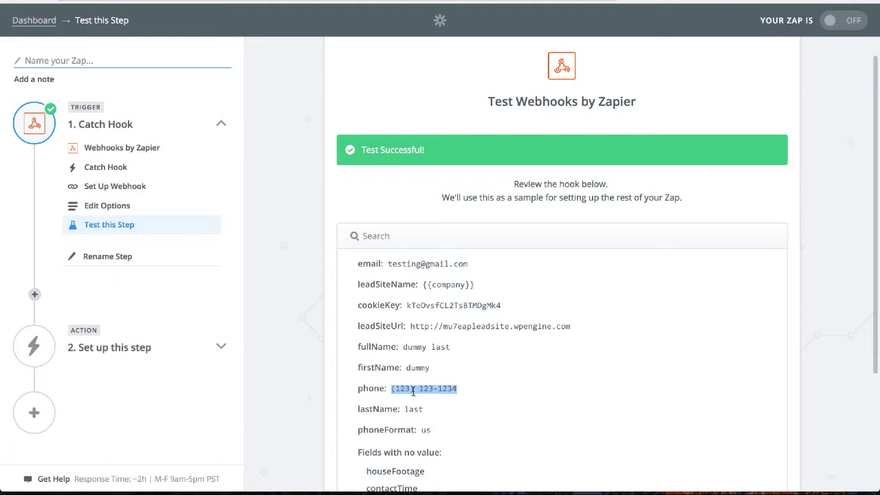
left_click(427, 429)
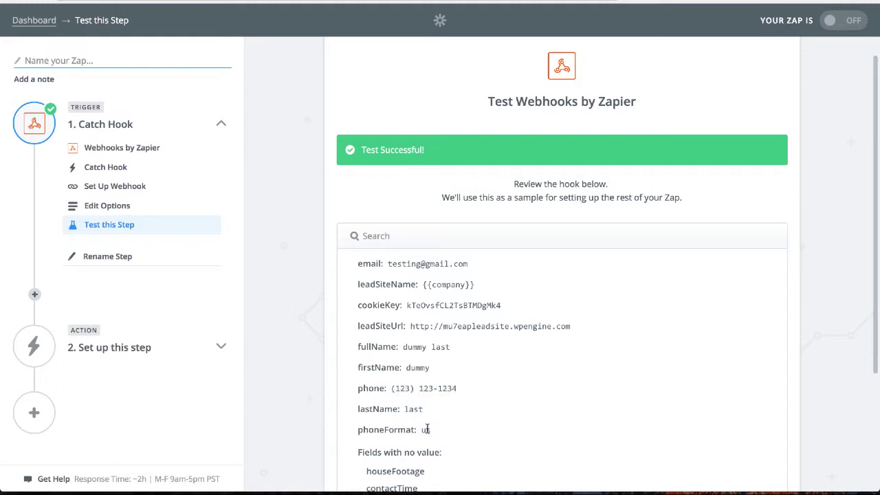
Step: Check the lead site name, e-mail, type and message fields in the received hook against the submitted form
triple_click(462, 288)
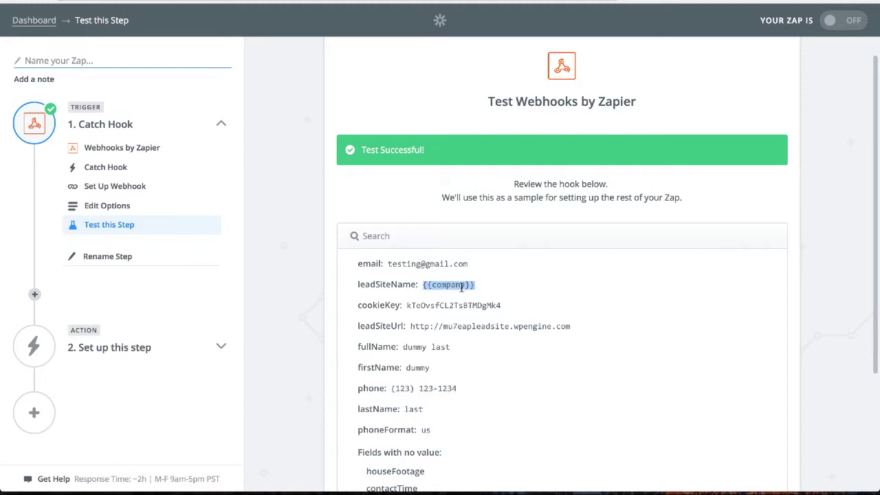
scroll(462, 292, "up", 2)
left_click(461, 293)
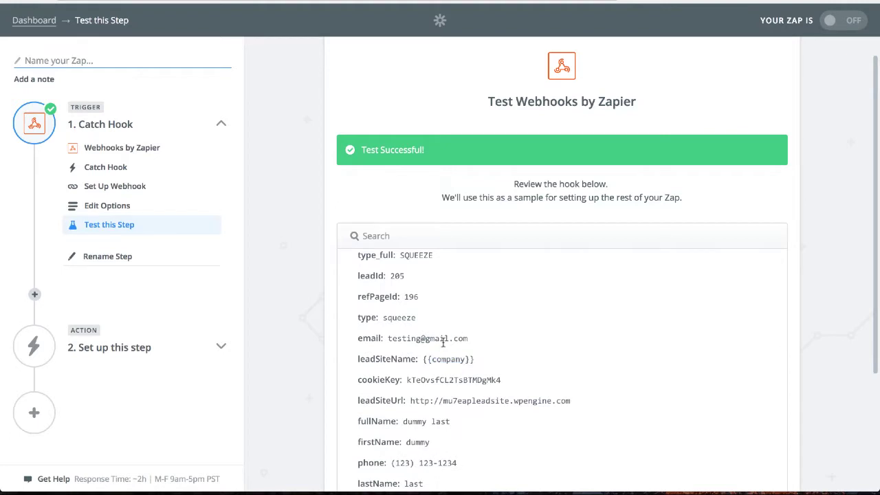
triple_click(440, 339)
scroll(337, 317, "down", 3)
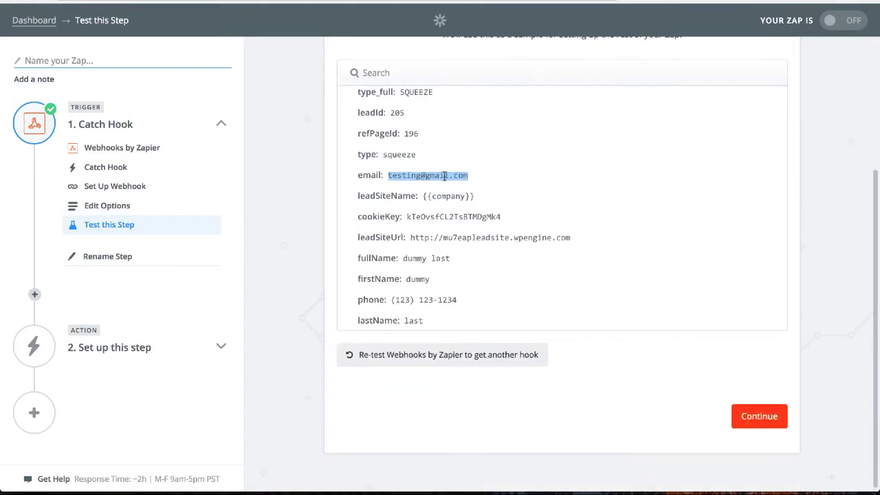
scroll(445, 176, "up", 2)
double_click(419, 158)
left_click(418, 204)
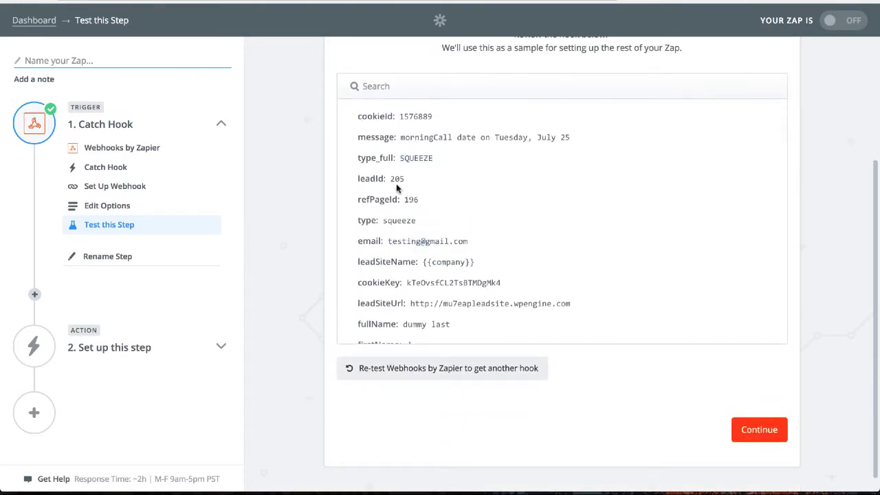
triple_click(409, 137)
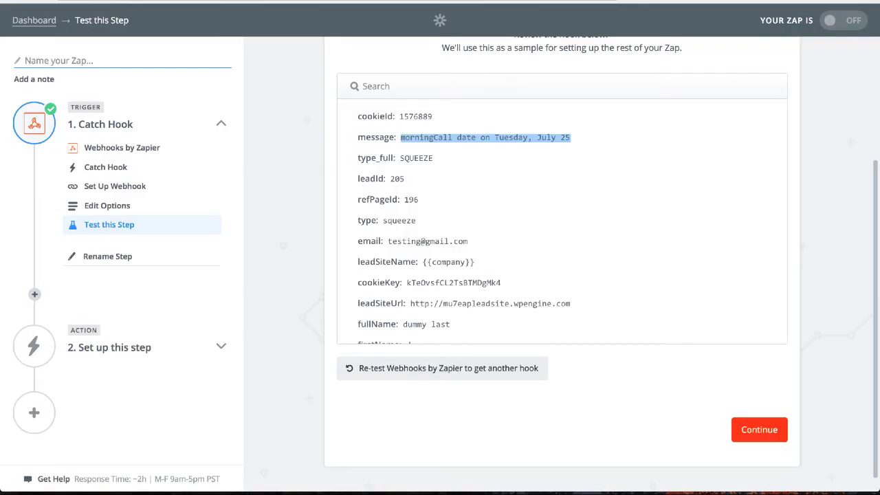
Step: Continue to the Zap's action step, choose Salesforce as its app and save Create Lead as the action
left_click(741, 432)
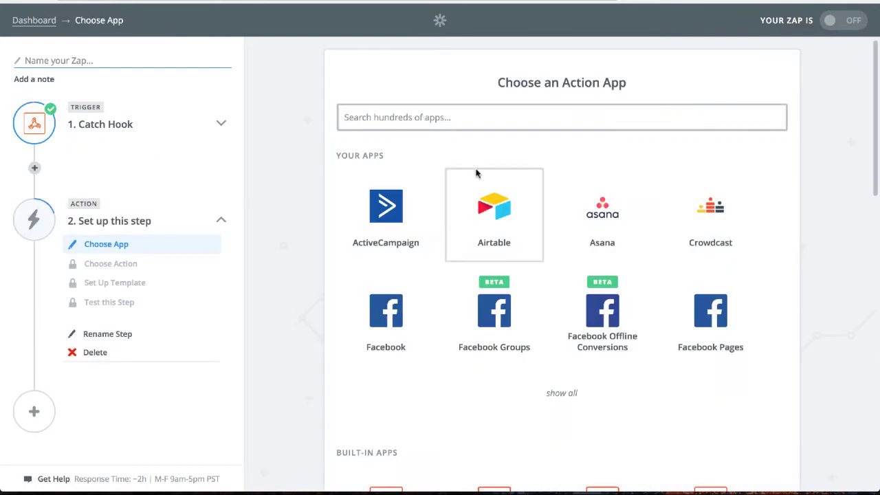
type("sal")
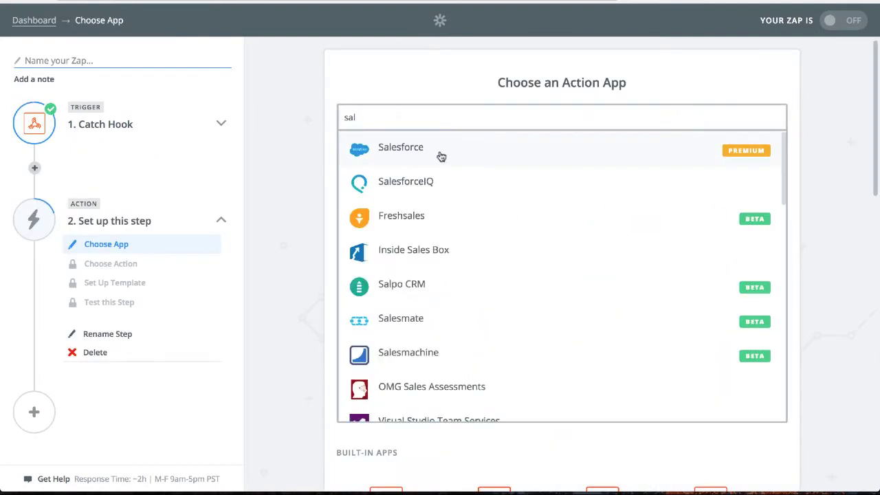
left_click(440, 156)
scroll(386, 292, "down", 1)
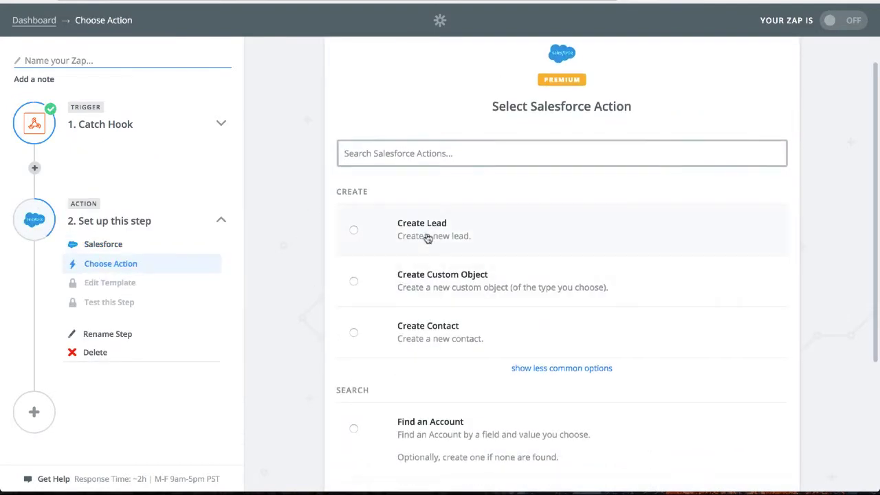
left_click(427, 233)
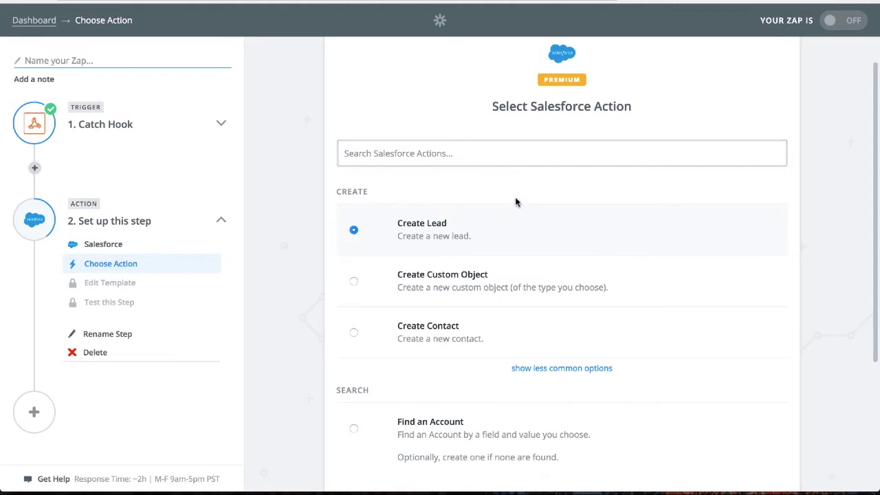
scroll(516, 201, "down", 5)
left_click(708, 456)
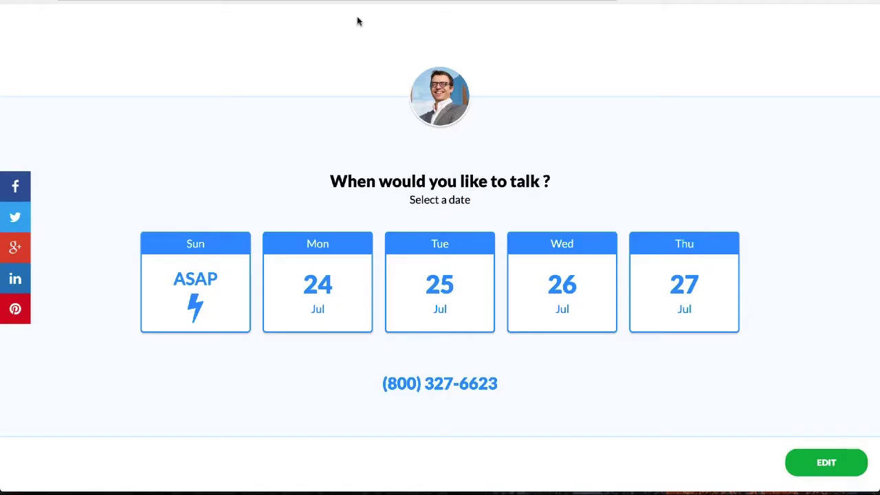
Step: Return to Paths from the published squeeze page, try adding a second lead destination to the Default path, and quit without saving
left_click(815, 461)
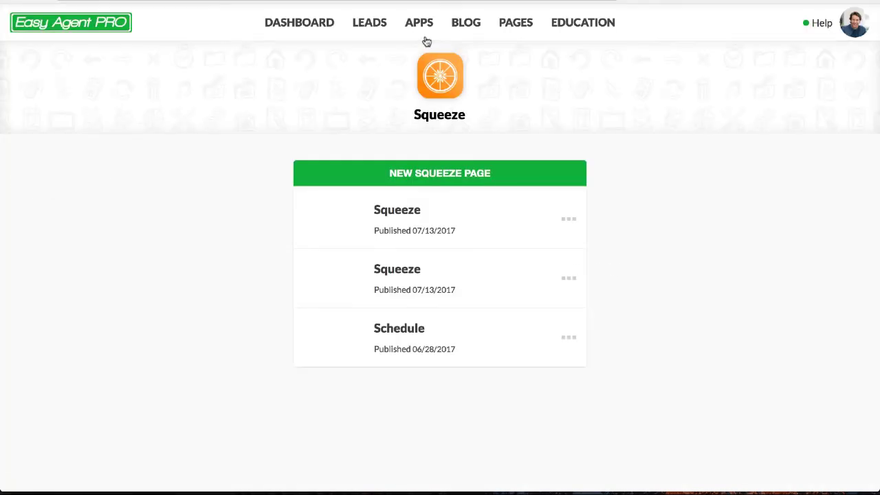
left_click(424, 36)
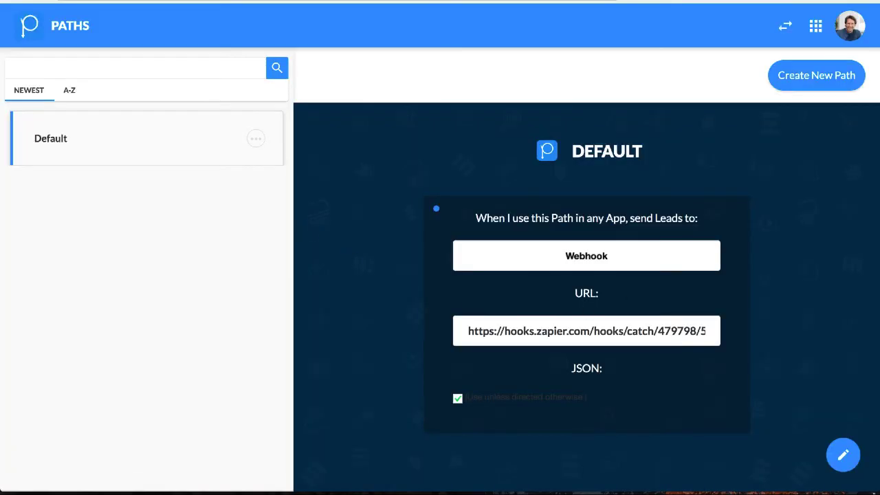
left_click(850, 452)
left_click(433, 425)
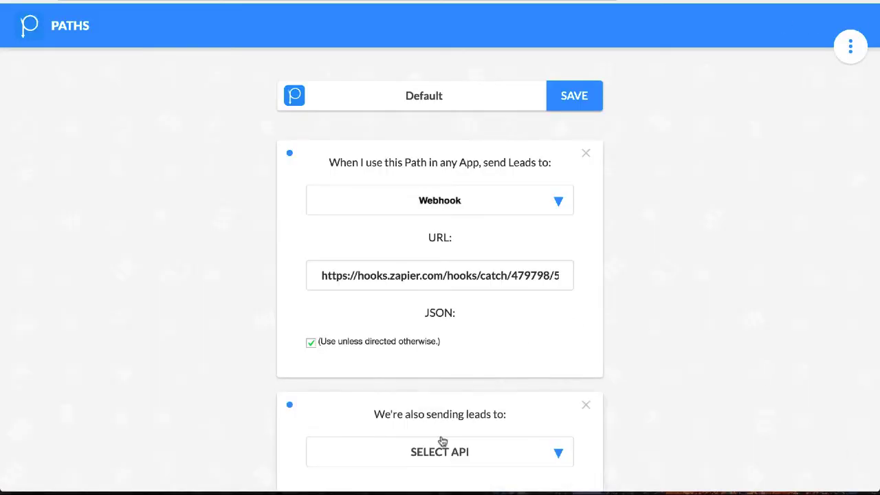
left_click(442, 445)
scroll(454, 440, "down", 2)
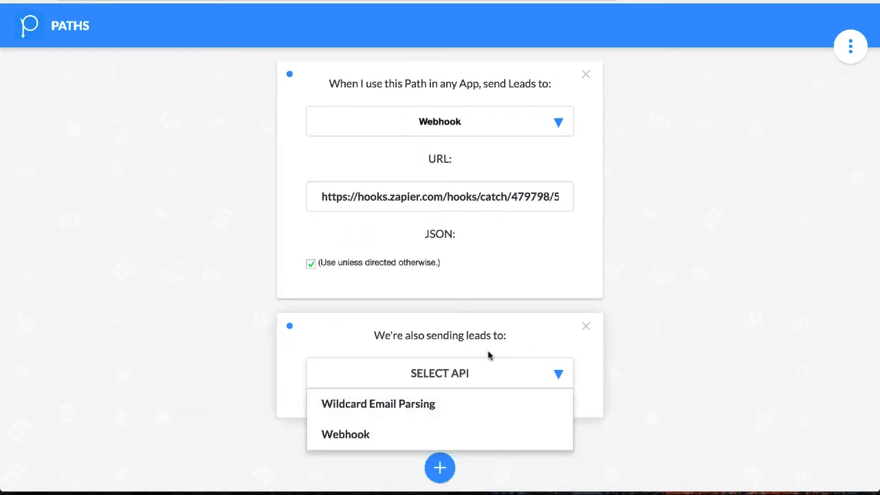
left_click(743, 269)
mouse_move(849, 59)
left_click(850, 86)
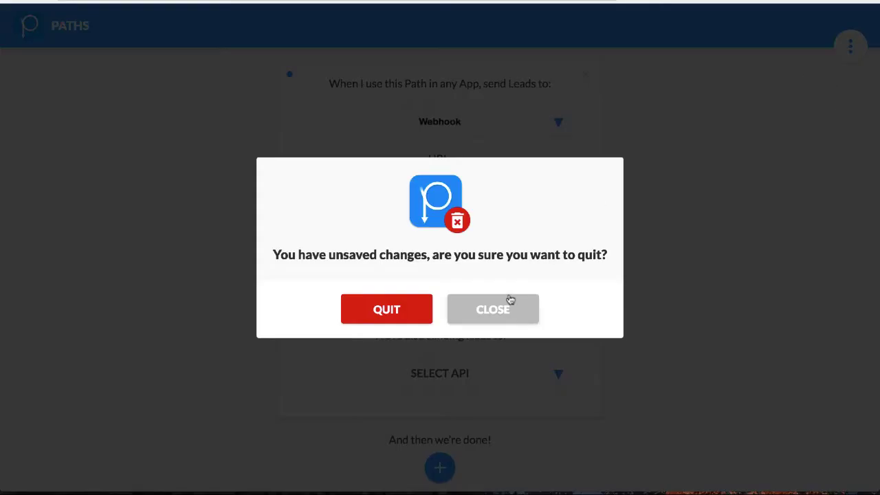
left_click(385, 311)
Step: Open Active Integrations in Paths and view the APIs offered for direct connection
left_click(784, 24)
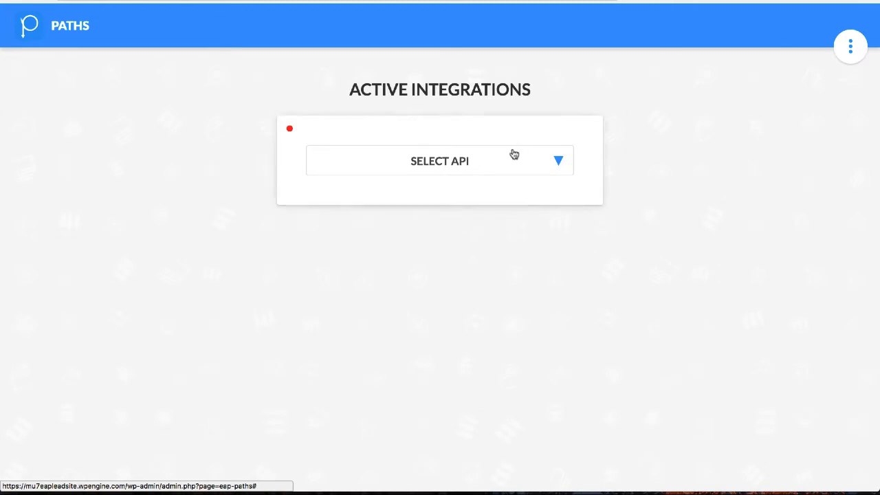
left_click(510, 156)
left_click(432, 308)
left_click(471, 236)
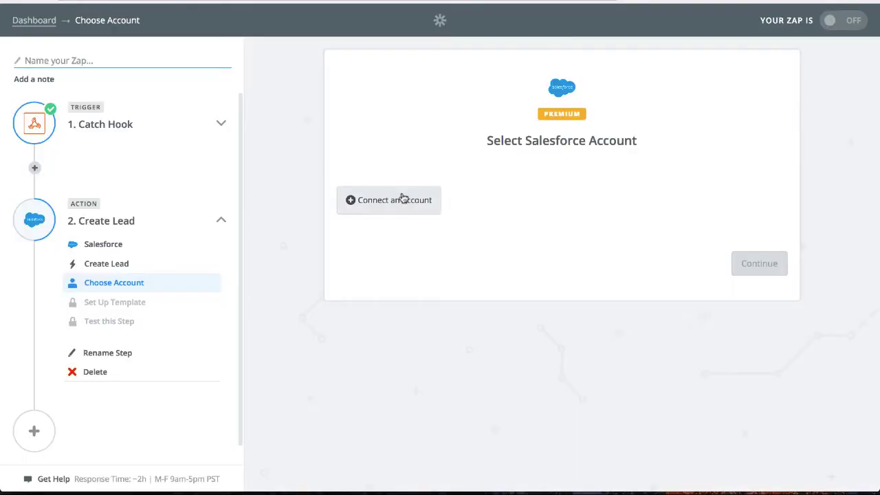
Step: Add a third step to the Zap in Zapier with Gmail's Send Email action, using the already connected Gmail account
left_click(33, 434)
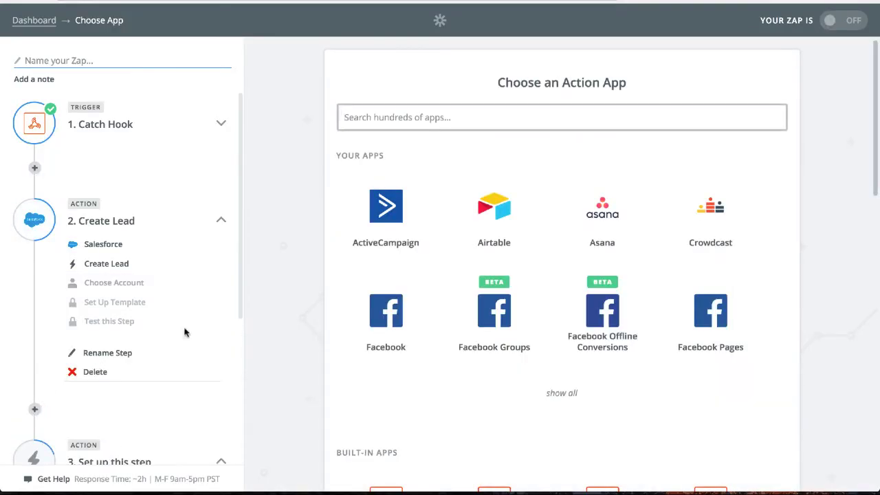
type("mail")
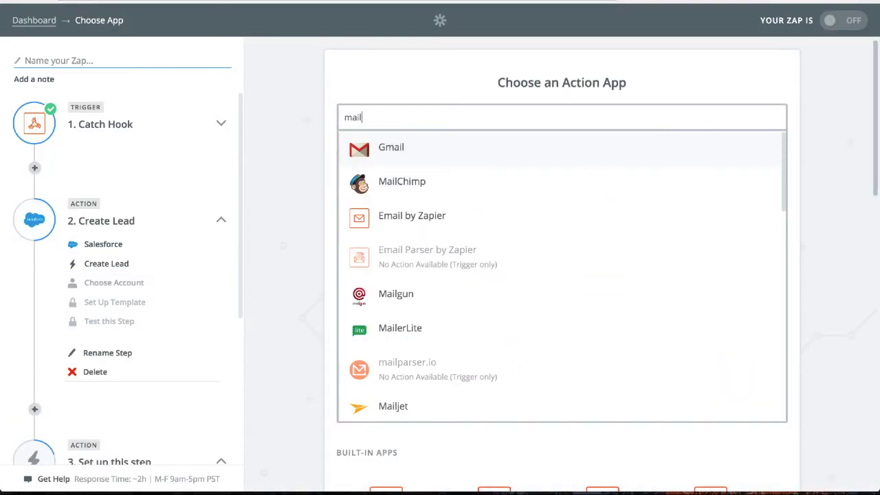
left_click(432, 151)
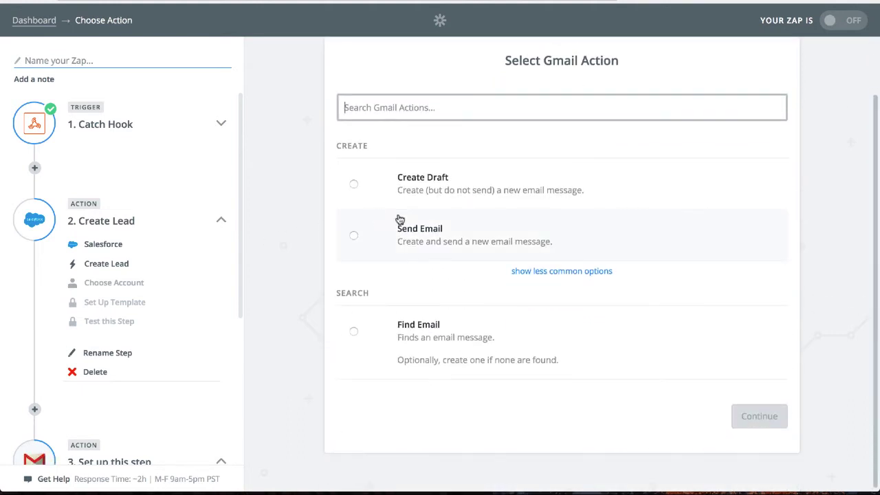
left_click(399, 219)
scroll(39, 393, "down", 2)
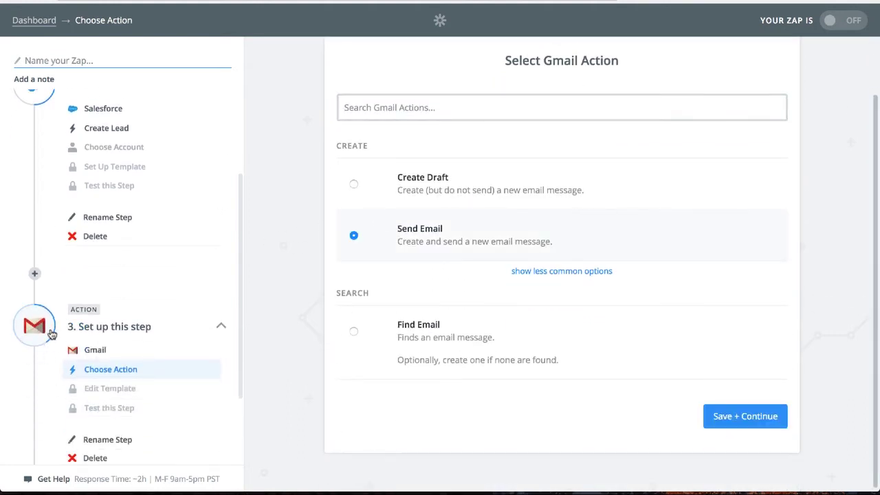
left_click(719, 420)
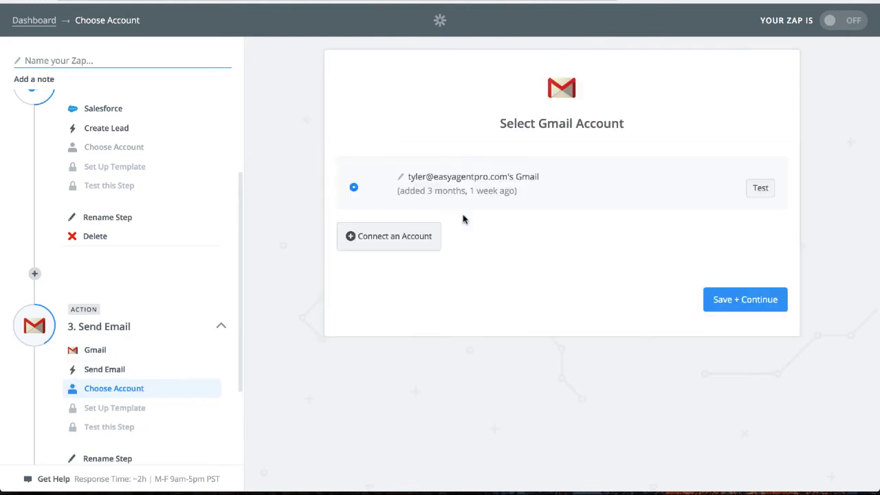
left_click(759, 309)
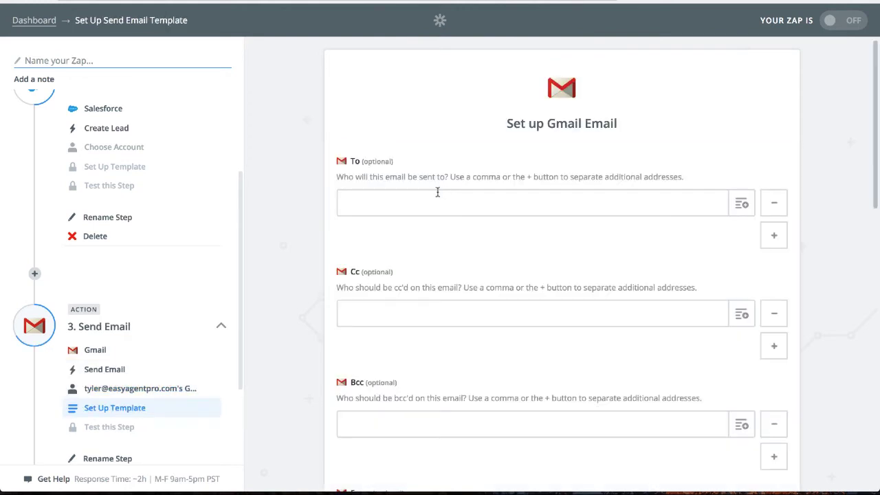
Step: Set the Gmail email's recipient to the Email value from the Step 1 Catch Hook
left_click(430, 202)
left_click(741, 204)
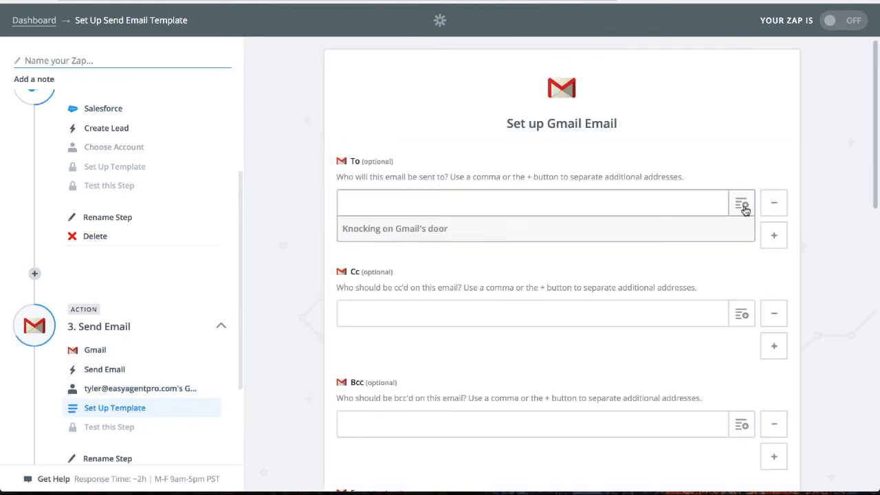
left_click(470, 265)
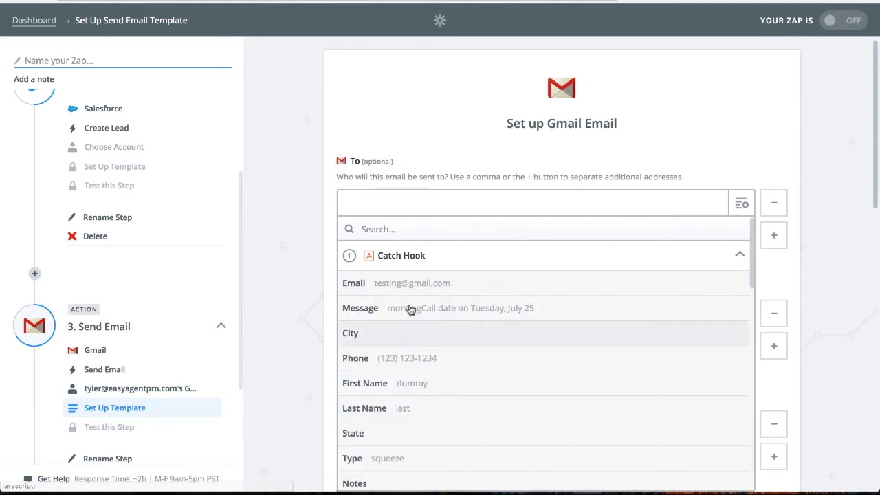
left_click(394, 283)
Step: Set the email's subject to "welcome!" and place the cursor in the empty message body
scroll(426, 313, "down", 5)
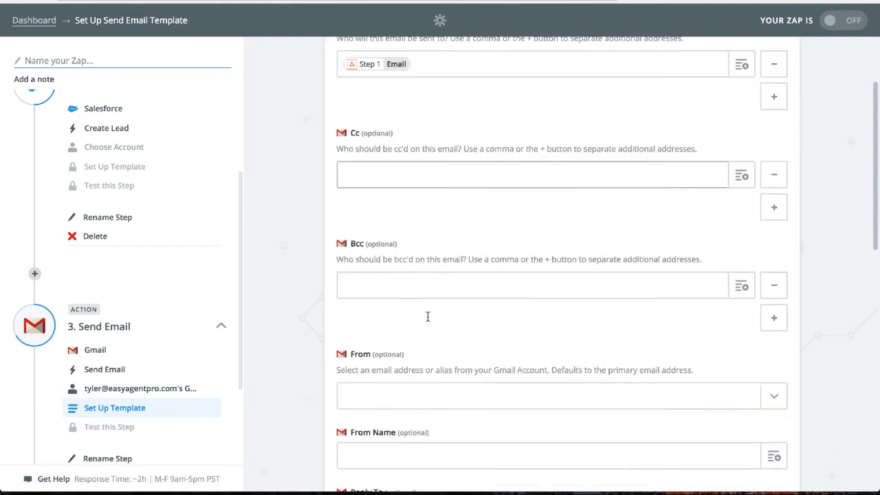
left_click(408, 390)
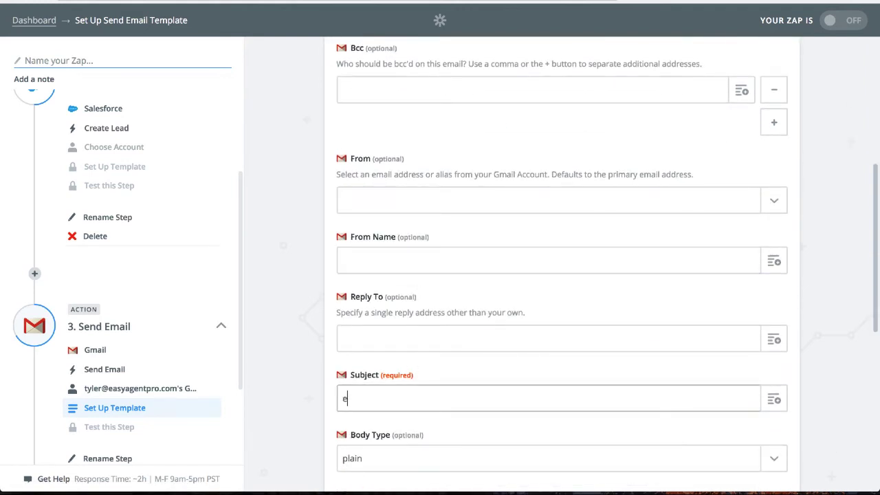
type("welcome!")
scroll(468, 324, "down", 4)
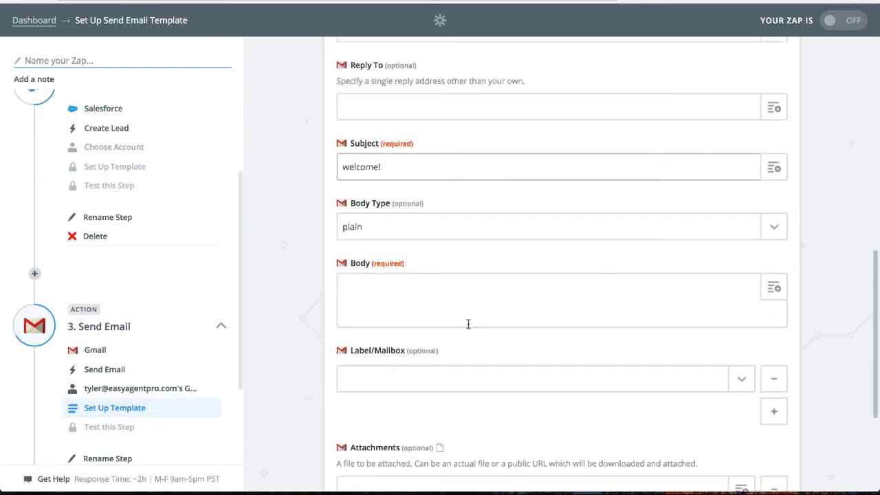
left_click(471, 306)
Step: Add a fourth action step after Send Email, search the apps for "mail" and choose MailChimp
scroll(474, 307, "up", 10)
scroll(209, 302, "up", 2)
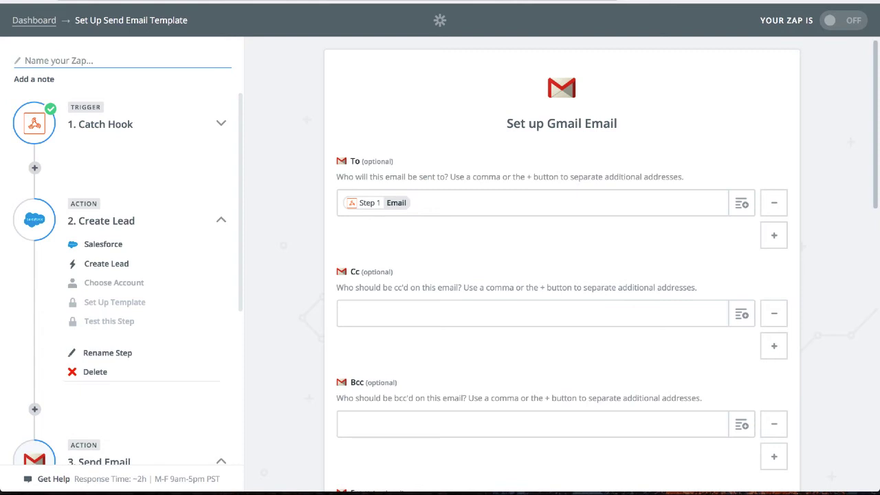
scroll(199, 240, "down", 3)
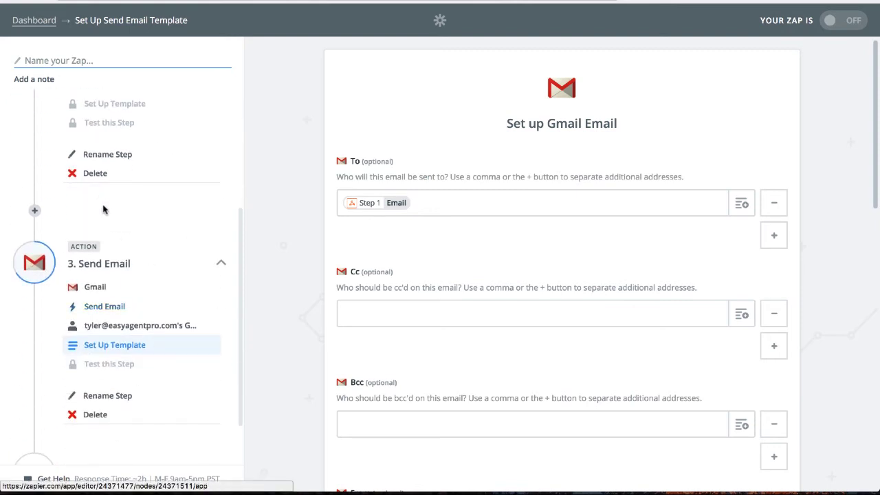
scroll(103, 208, "up", 1)
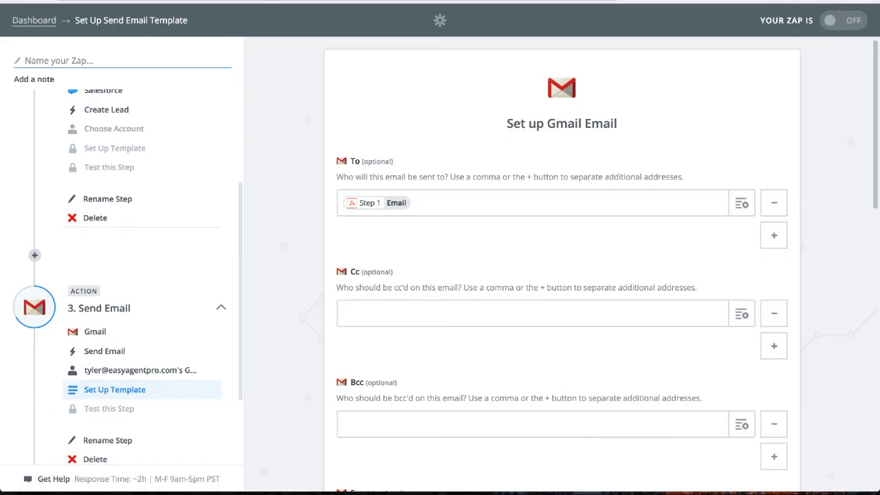
scroll(362, 210, "down", 3)
scroll(138, 386, "down", 1)
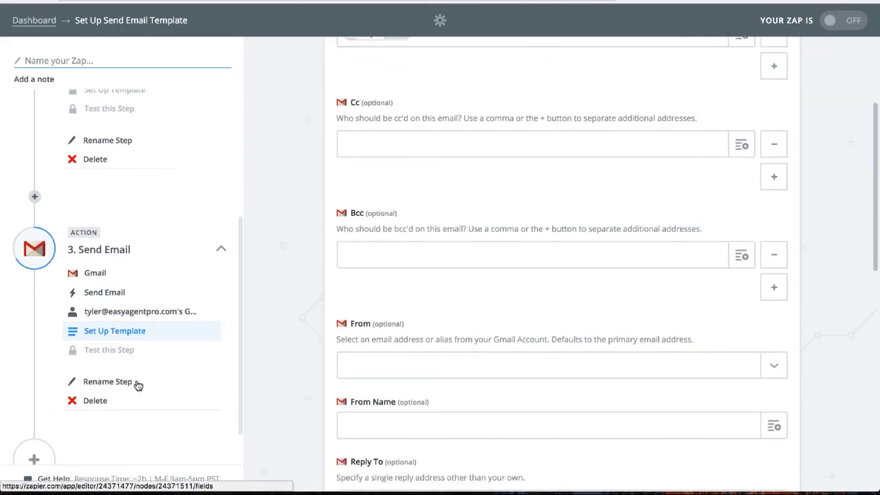
left_click(28, 416)
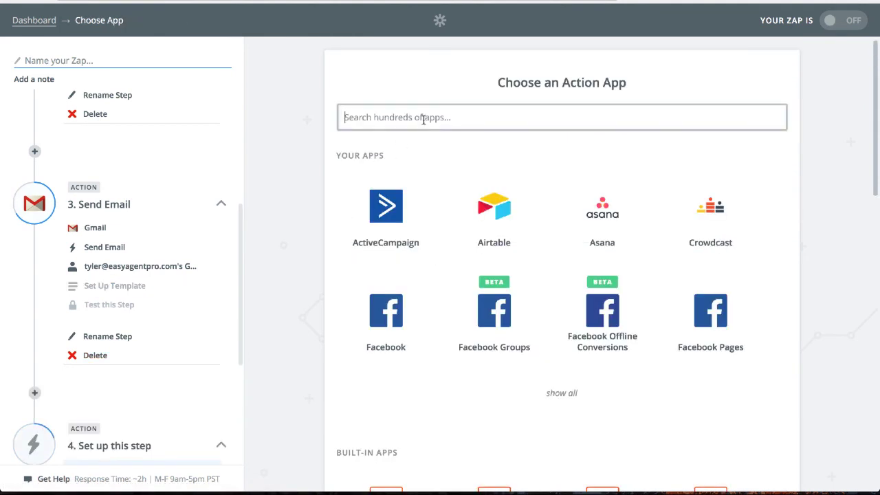
type("mail")
left_click(413, 185)
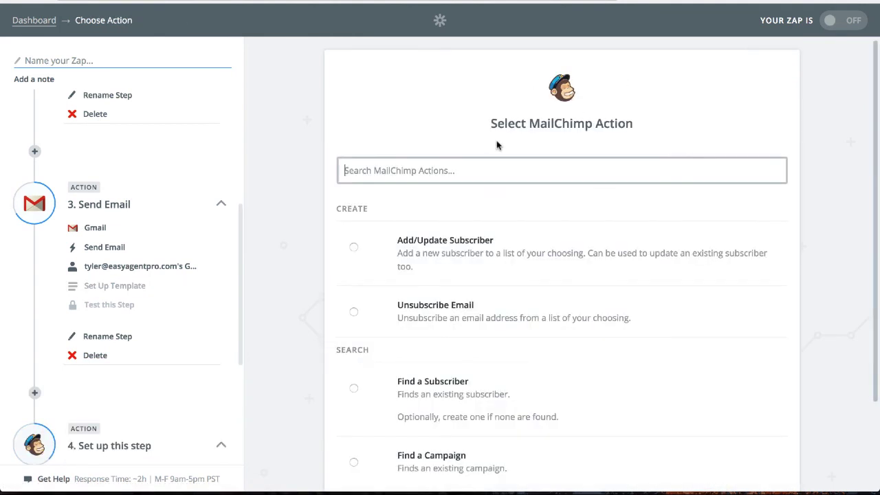